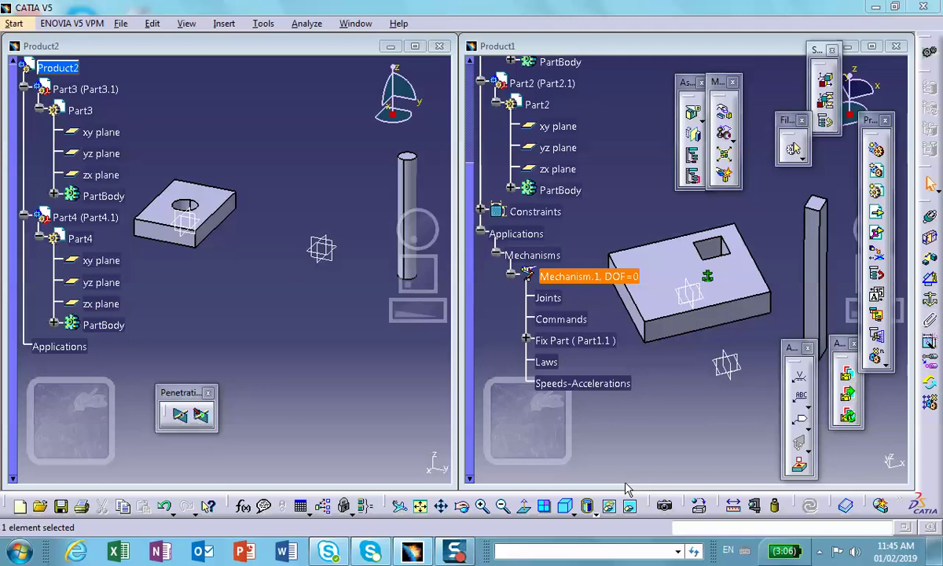
Deselect Mechanism.1, maximize the Product1 window and pan the block and rod left
click(664, 444)
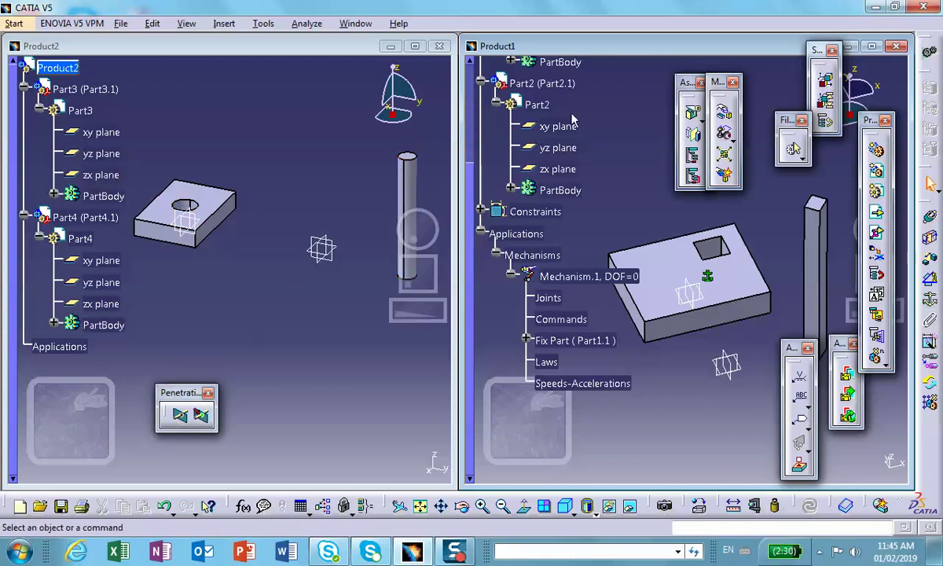
click(871, 45)
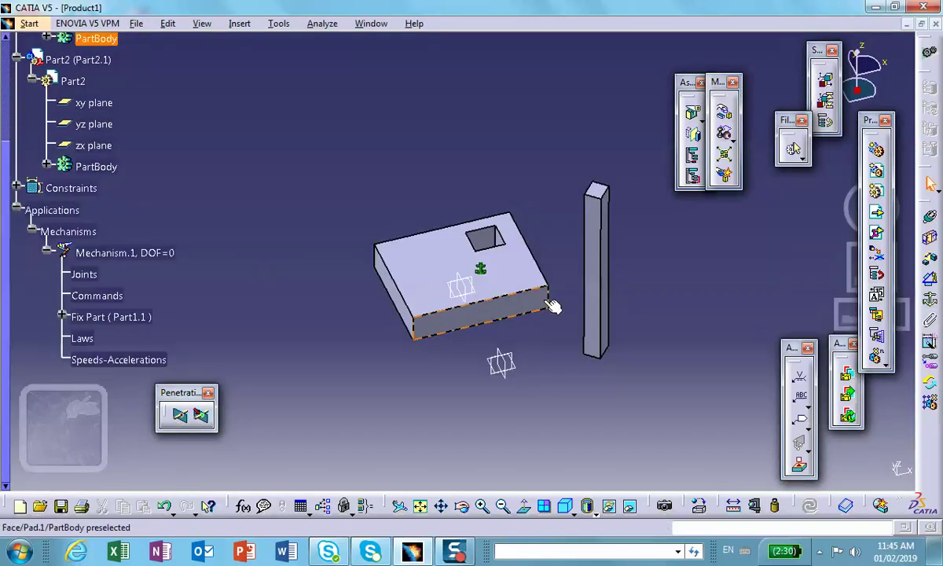
middle_drag(552, 306, 465, 269)
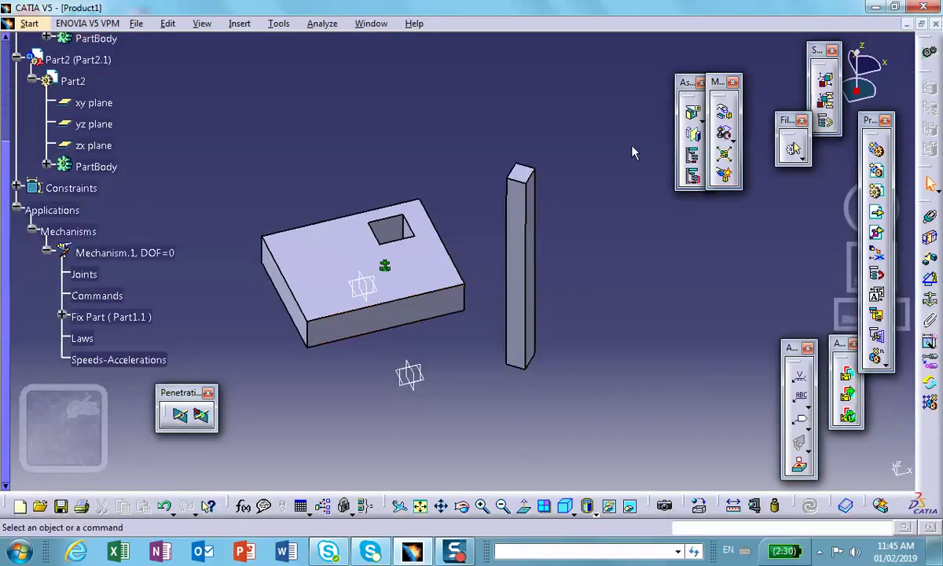
scroll(208, 171, up, 5)
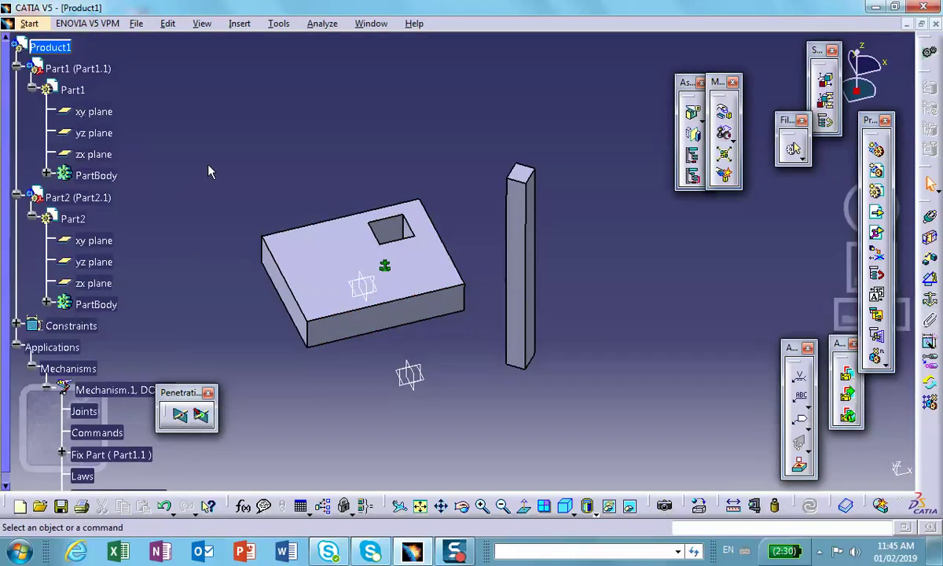
scroll(209, 172, down, 2)
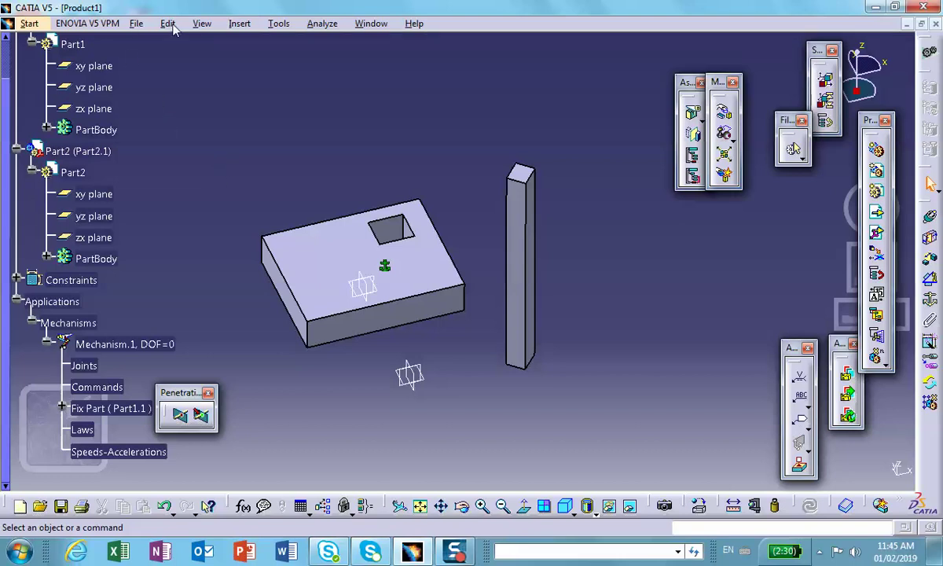
Switch to the DMU Kinematics workbench and expand Constraints to show Fix.1
click(29, 24)
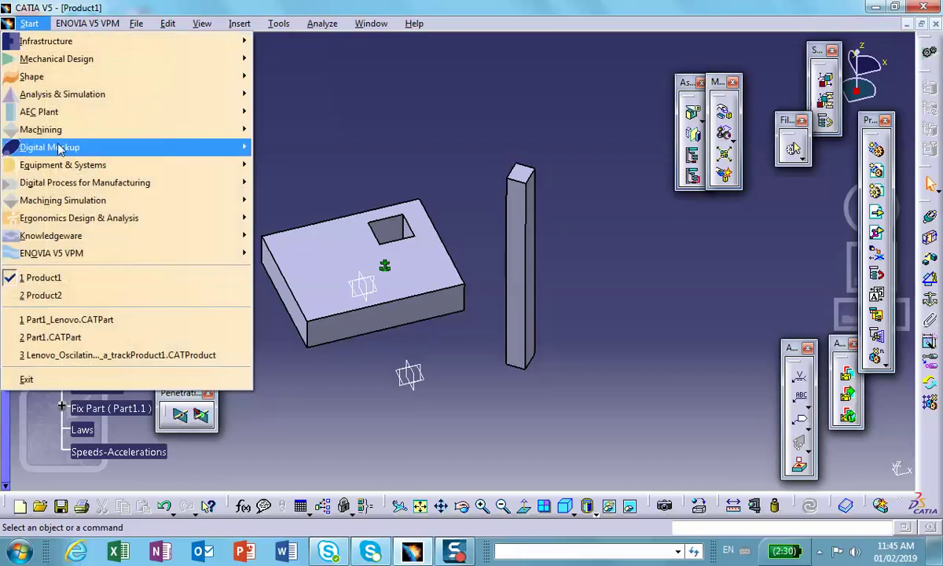
mouse_move(111, 153)
click(291, 182)
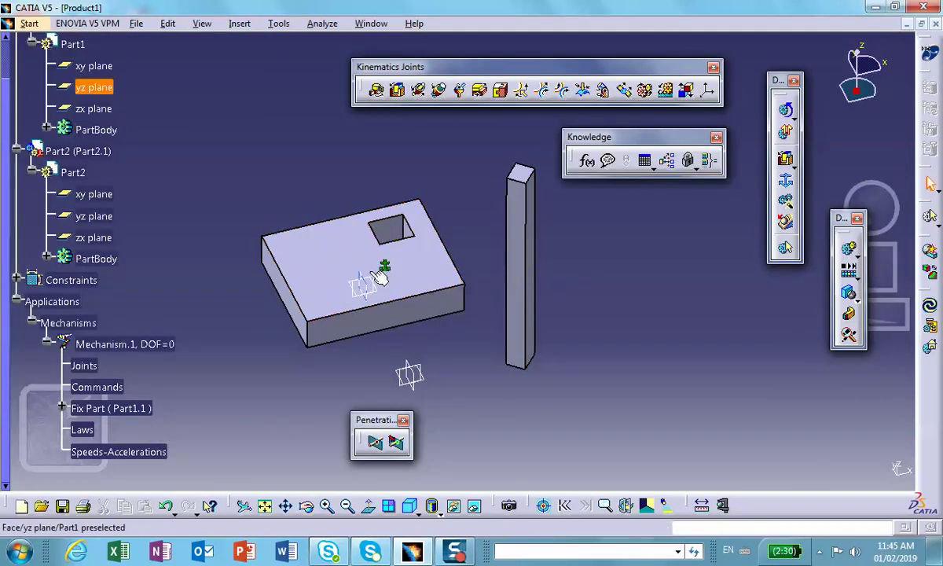
click(15, 277)
scroll(147, 251, down, 3)
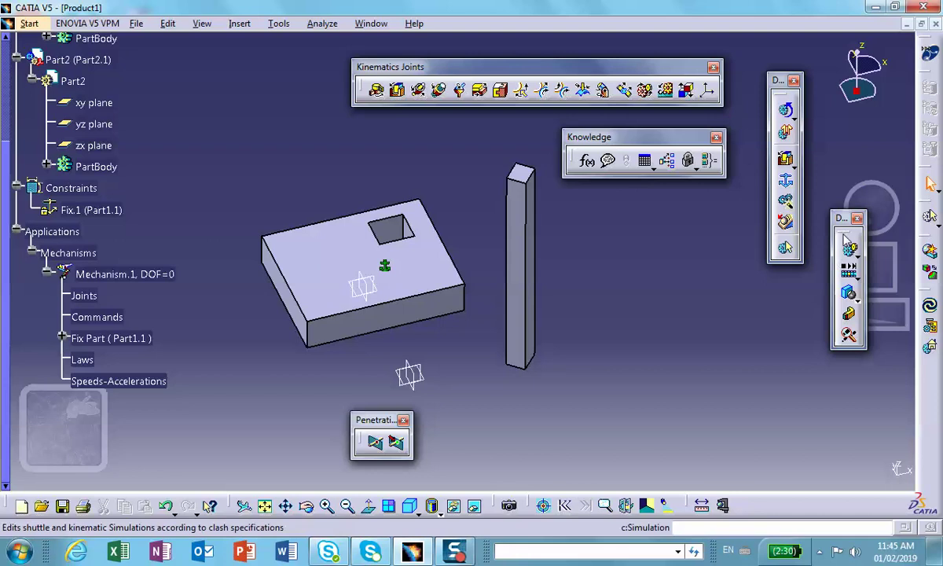
Create a new Mechanism.2 with the block as its fixed part
click(787, 185)
click(846, 442)
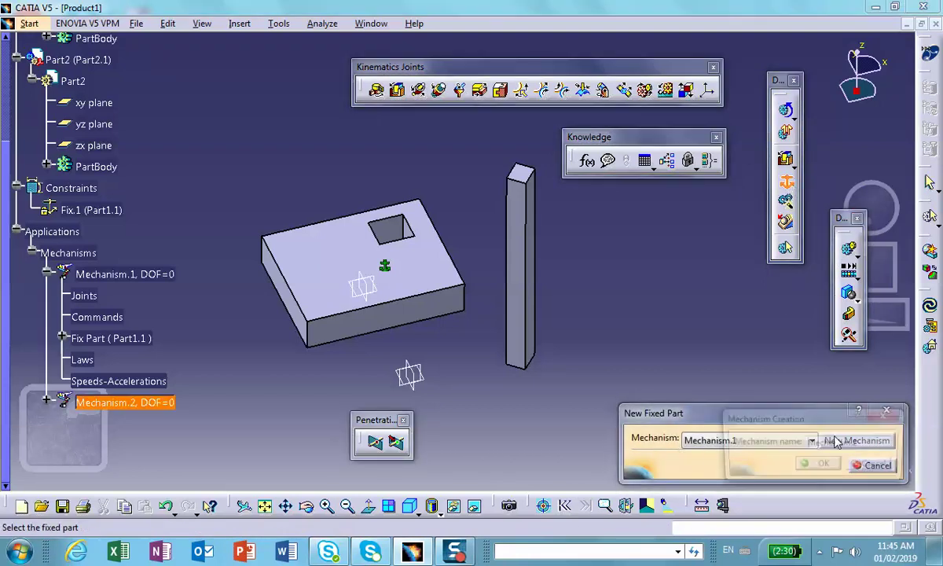
click(823, 465)
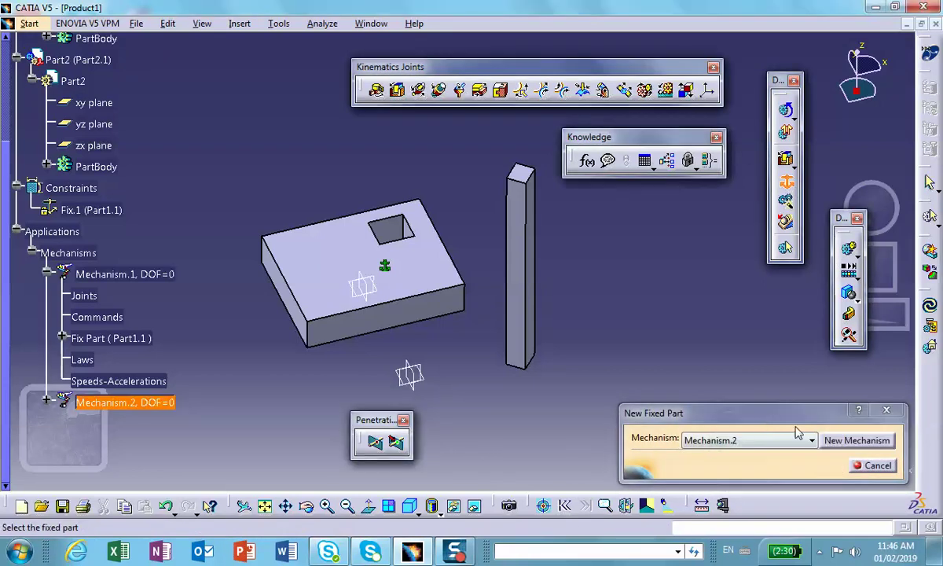
click(338, 275)
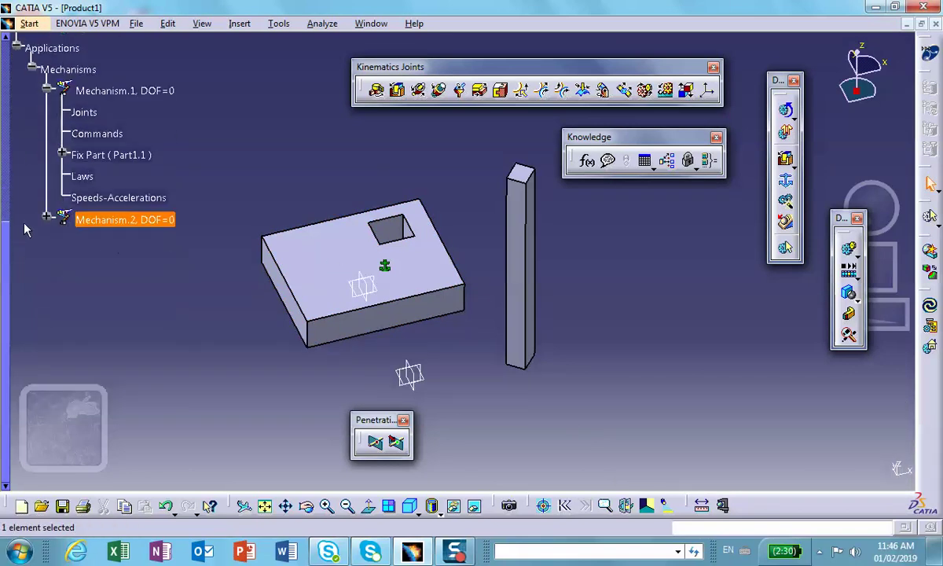
Expand Mechanism.2 to check its Fix Part, then start a Prismatic Joint
click(46, 217)
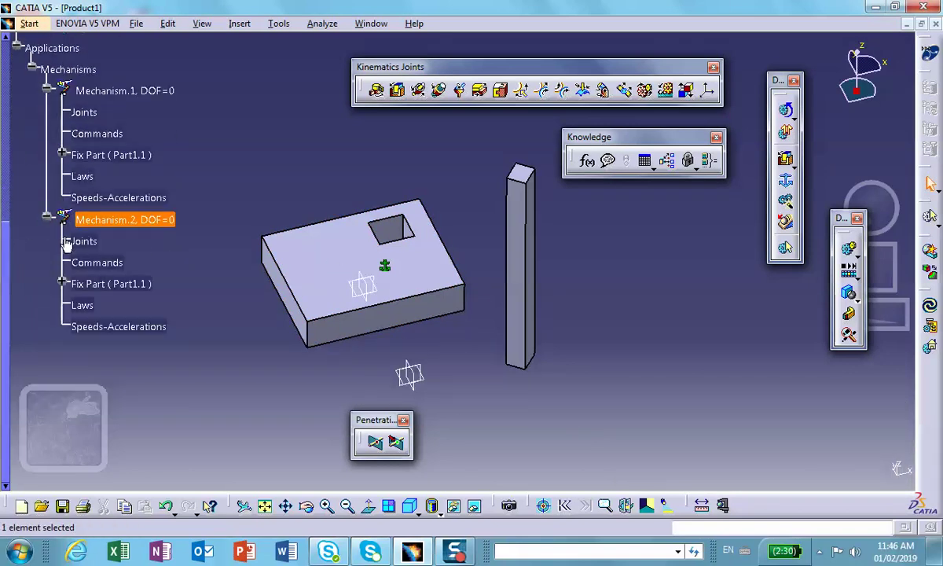
click(670, 295)
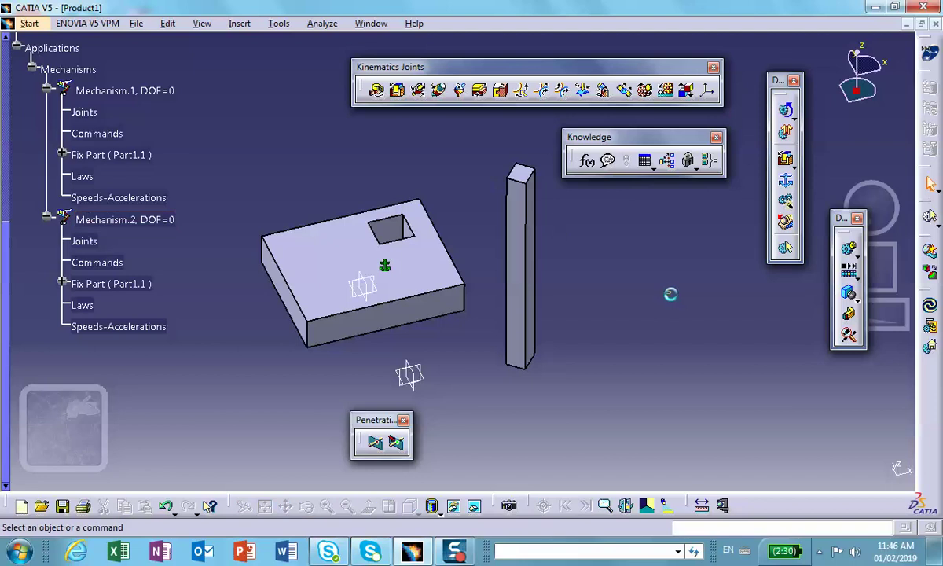
click(396, 91)
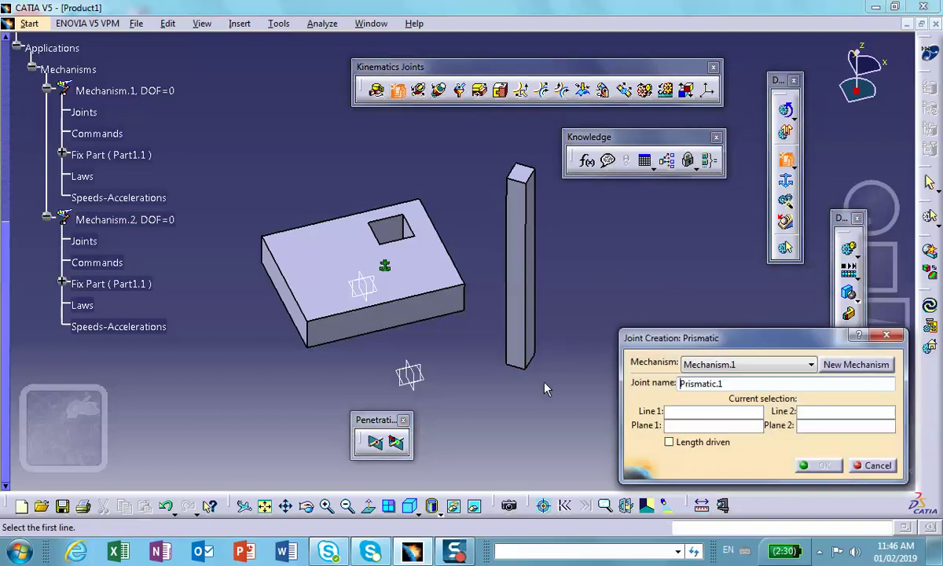
Use the rod and hole edges as Line 1/2 and their faces as Plane 1/2 to create Prismatic.1
click(504, 257)
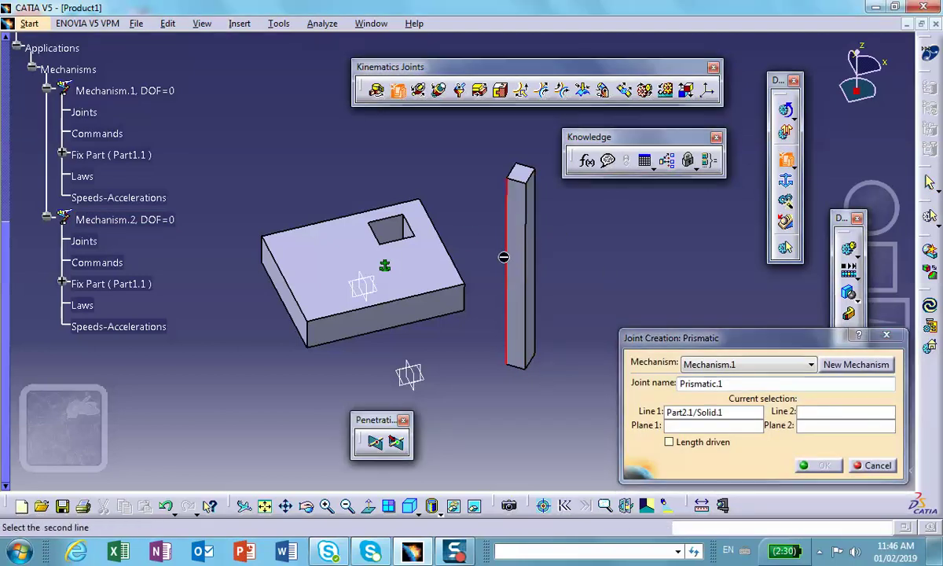
click(404, 227)
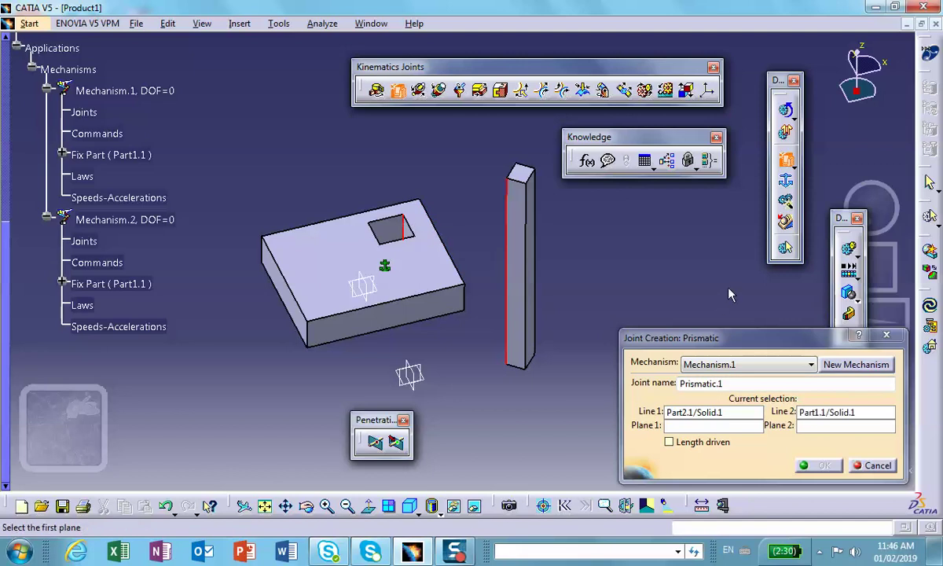
click(514, 251)
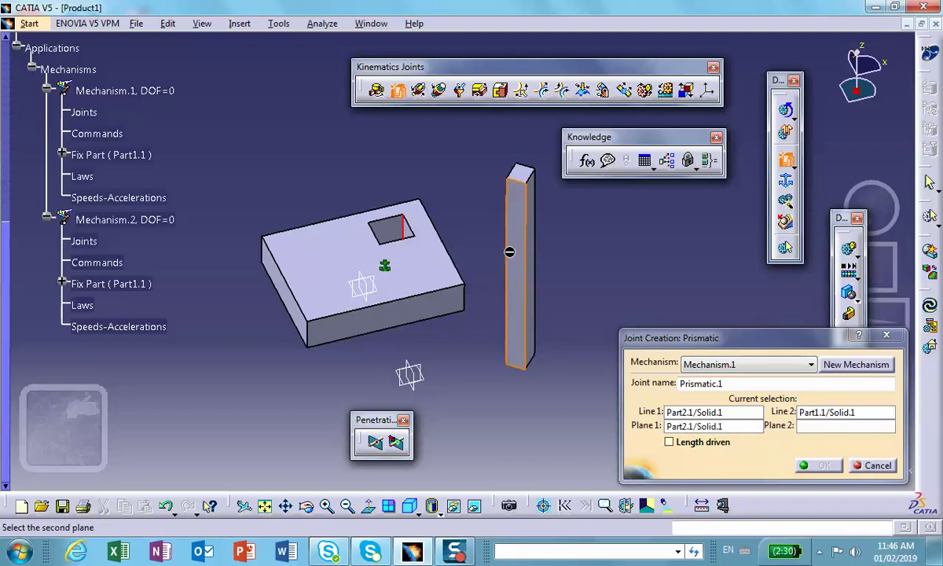
click(385, 230)
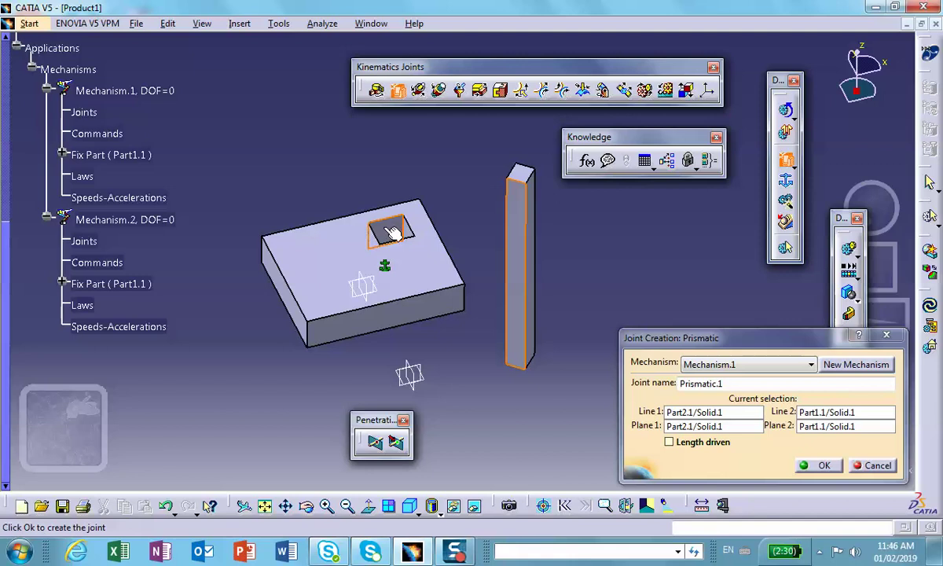
click(820, 466)
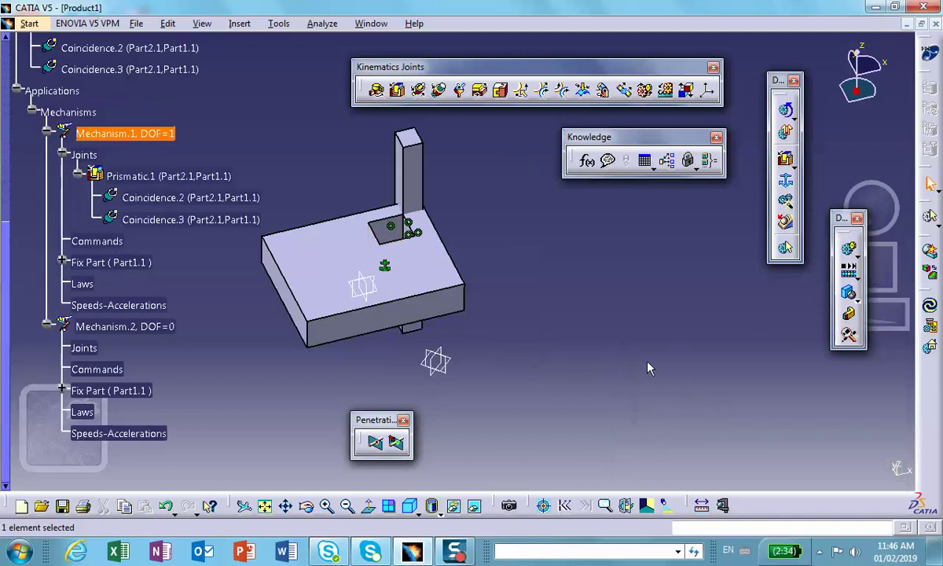
Set the orientation of Coincidence.3 to Opposite
click(185, 220)
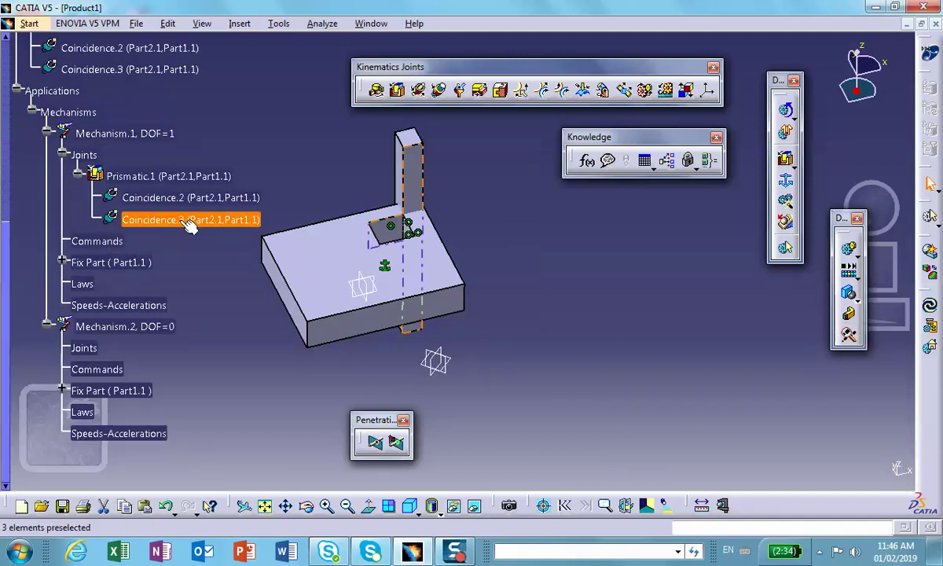
double_click(185, 221)
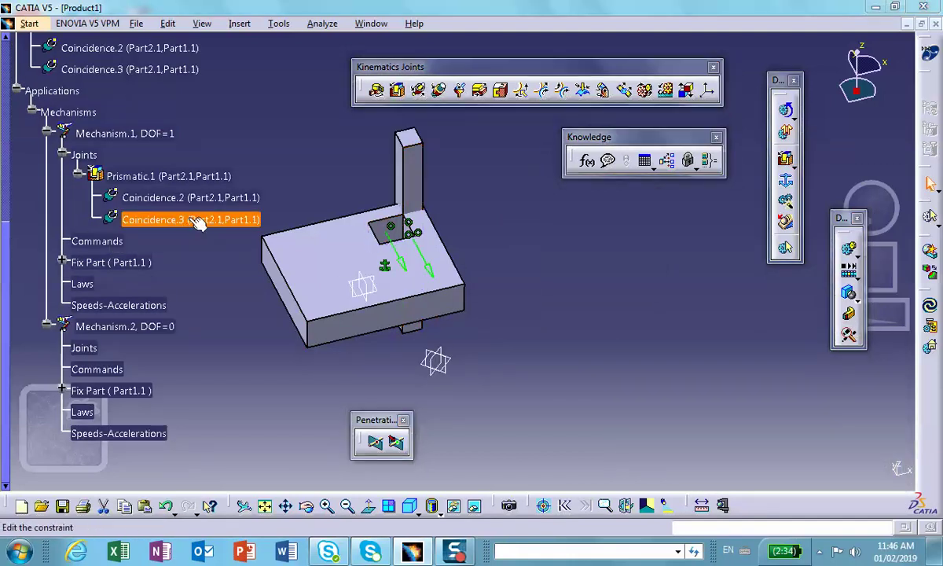
click(629, 254)
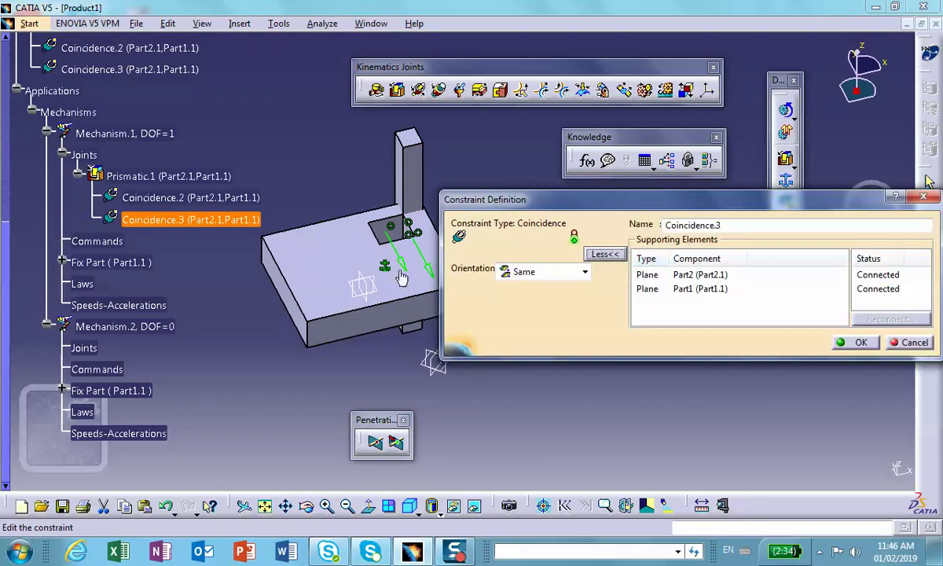
click(377, 260)
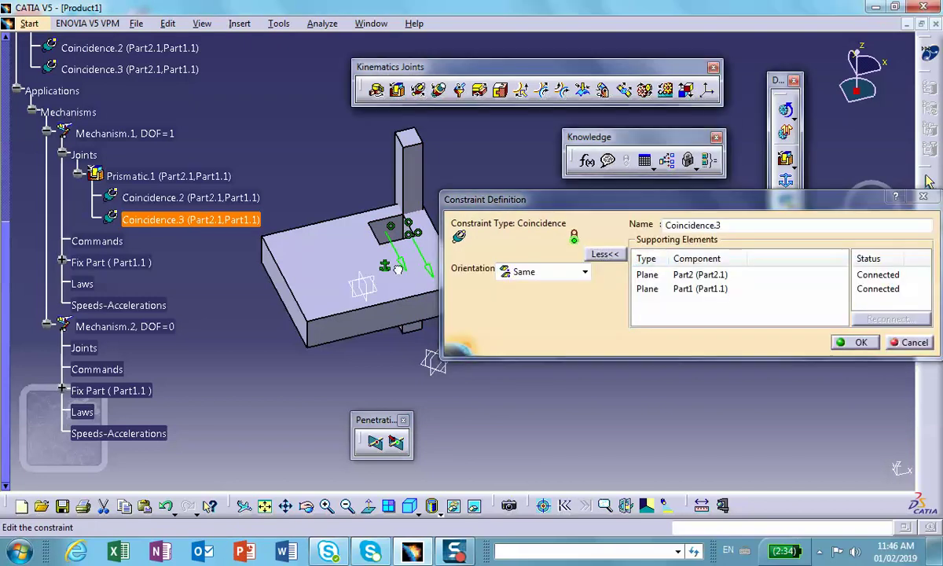
click(855, 342)
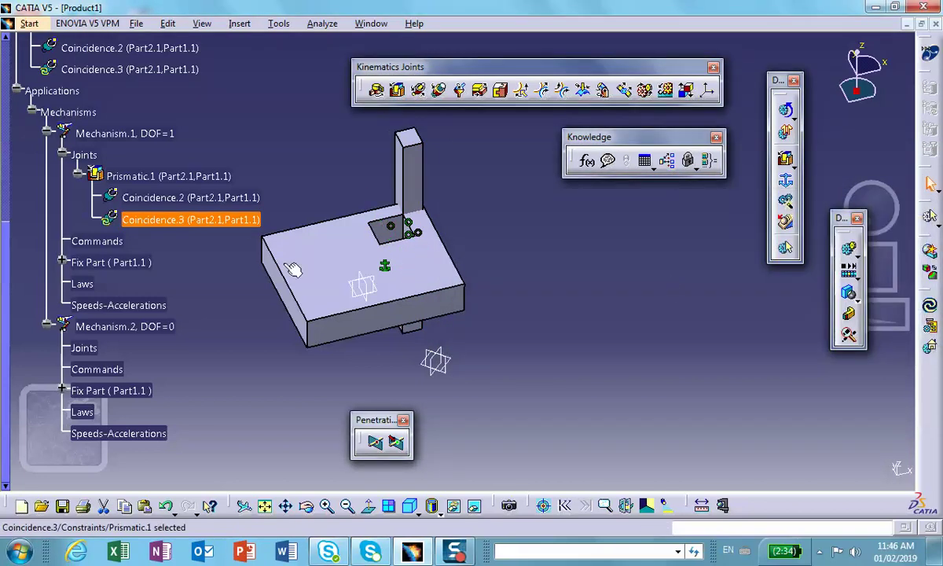
Update Mechanism.1 so the rod repositions through the square hole
click(657, 329)
click(785, 222)
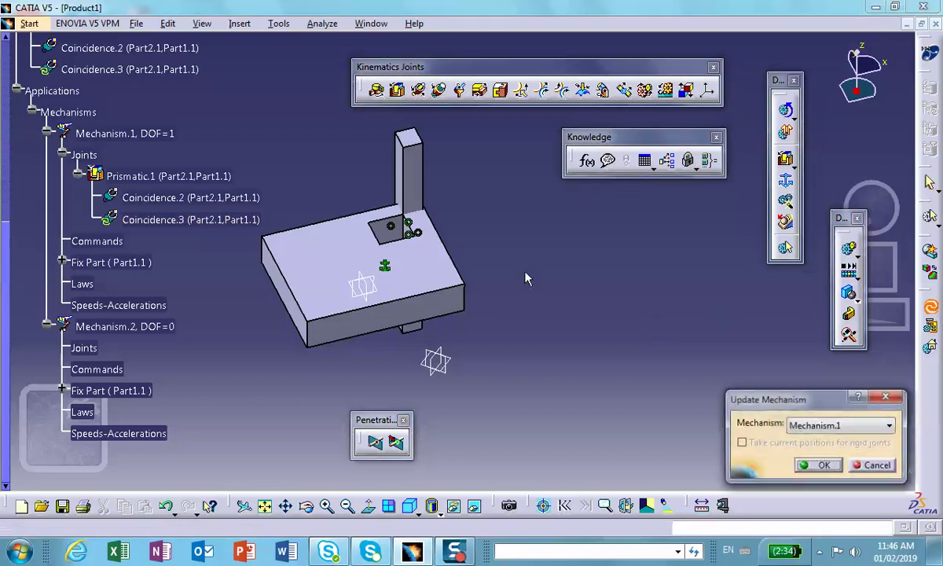
click(819, 466)
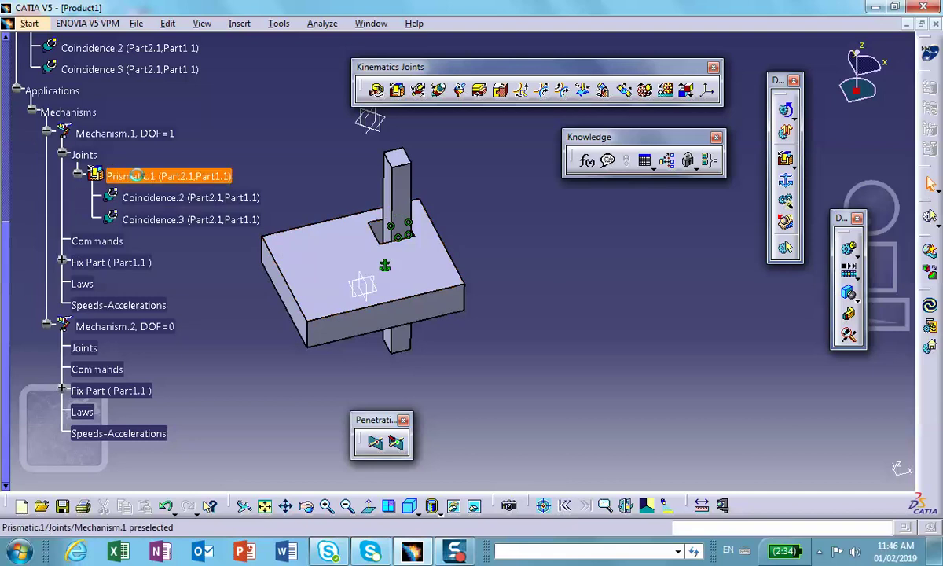
Make Prismatic.1 length driven with a lower limit of 0in and an upper limit of 4in
double_click(133, 180)
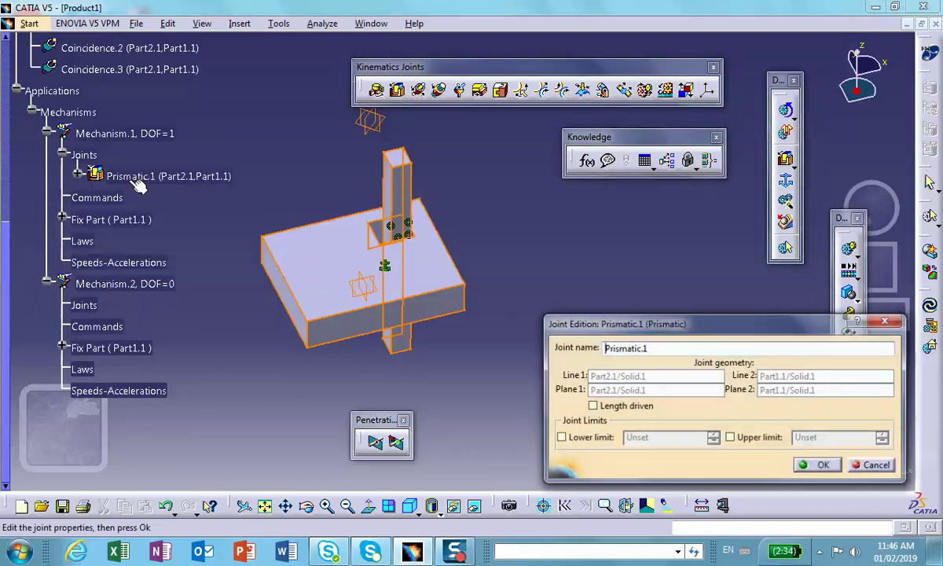
click(561, 436)
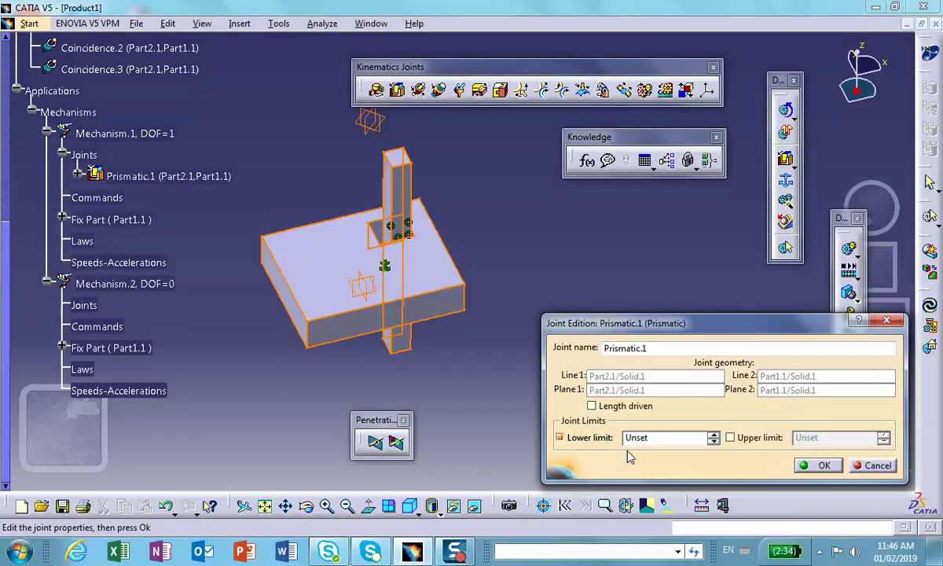
click(560, 435)
click(592, 406)
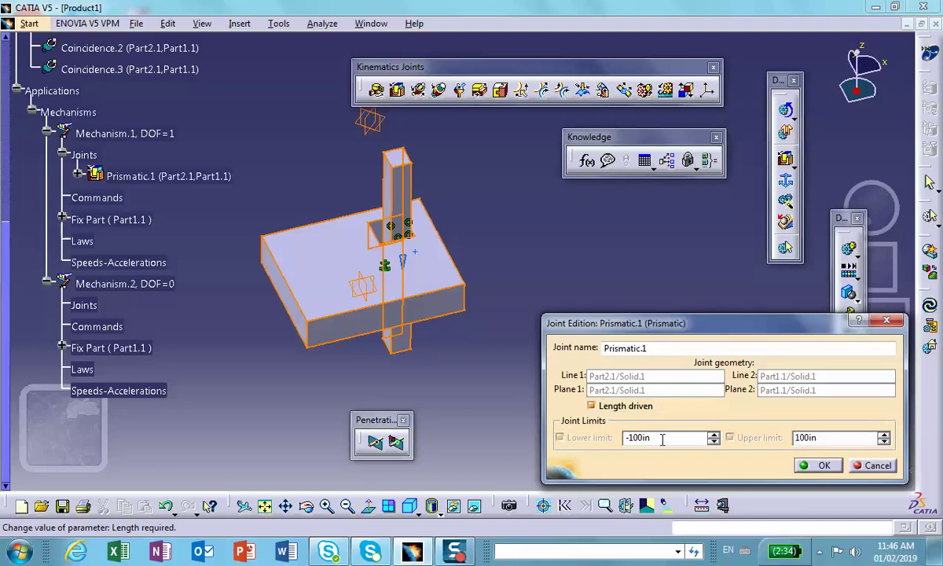
text(0)
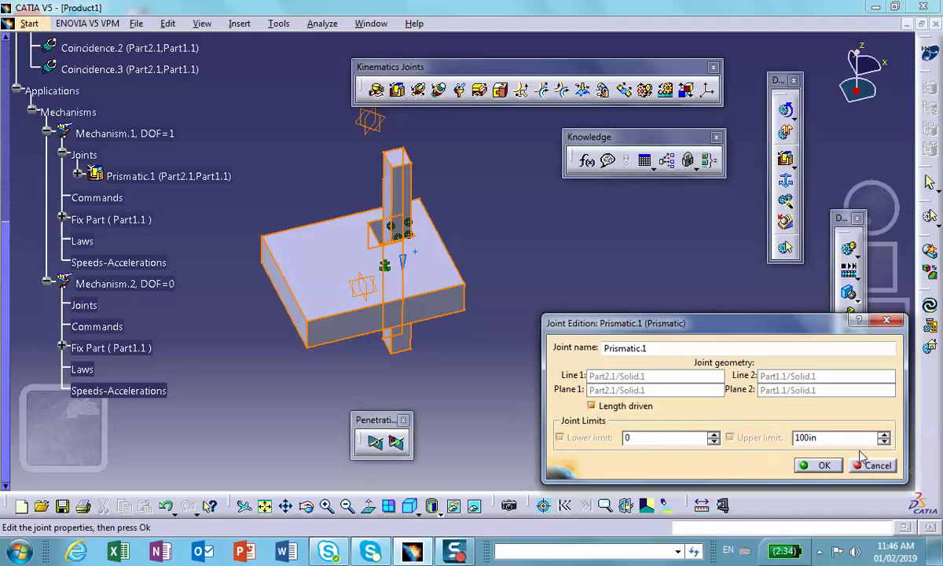
text(4)
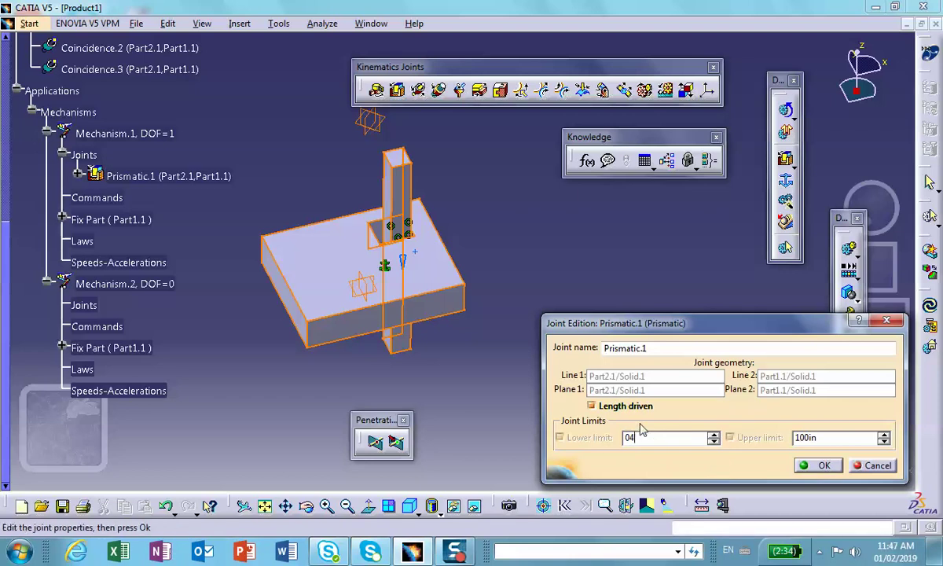
drag(631, 438, 560, 430)
double_click(825, 437)
text(4)
click(821, 465)
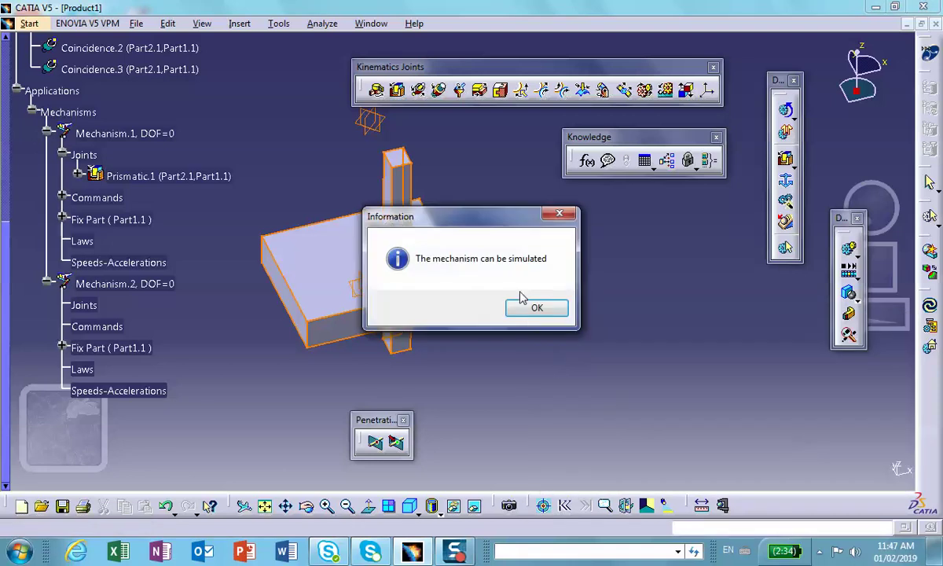
click(537, 308)
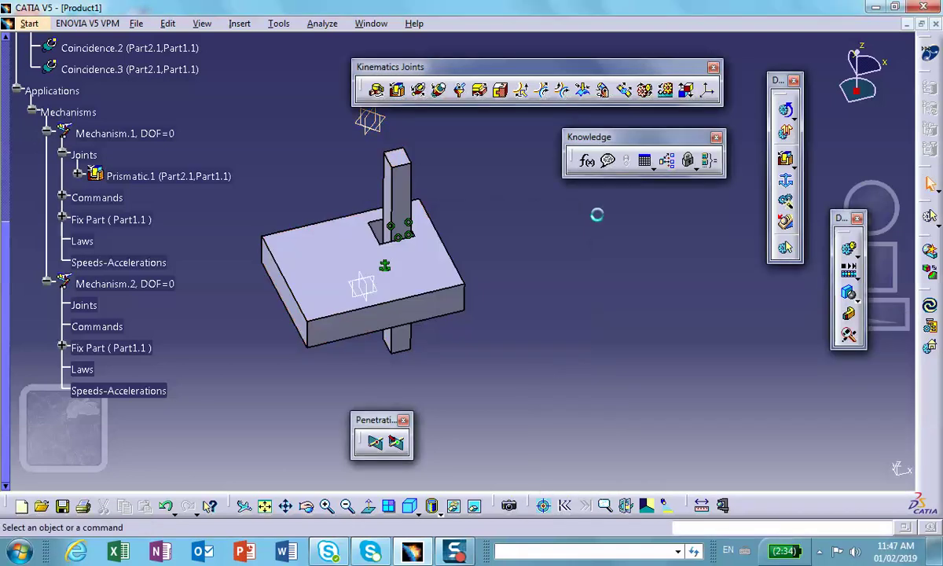
click(785, 110)
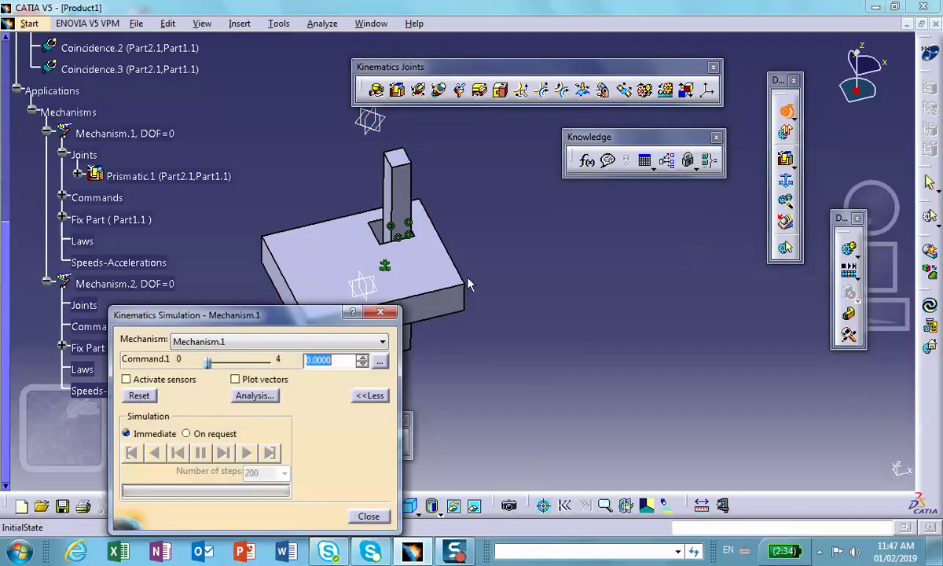
mouse_move(207, 368)
mouse_down()
mouse_move(223, 367)
mouse_move(206, 367)
mouse_up()
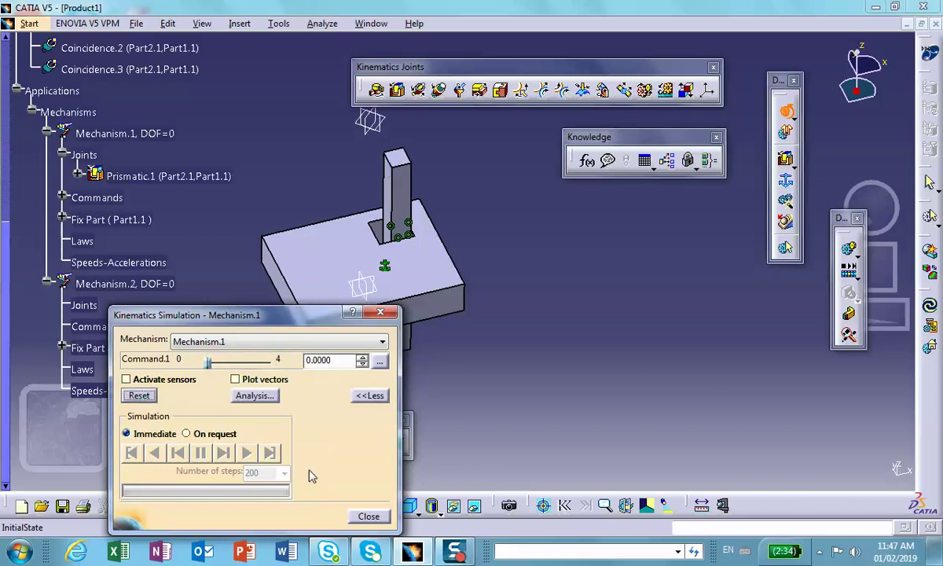
click(368, 511)
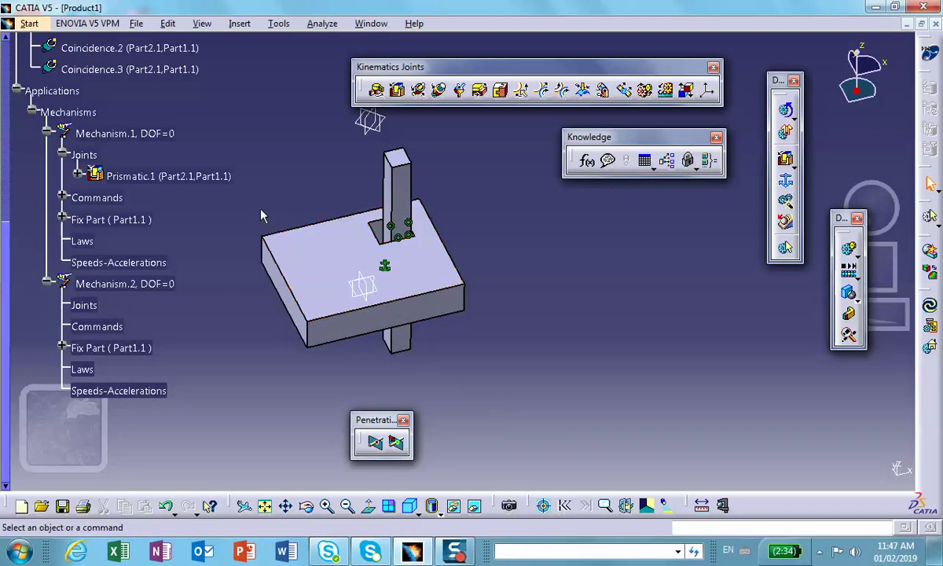
Undo five times to remove Prismatic.1 and separate the rod from the block
scroll(197, 299, down, 2)
scroll(197, 298, up, 3)
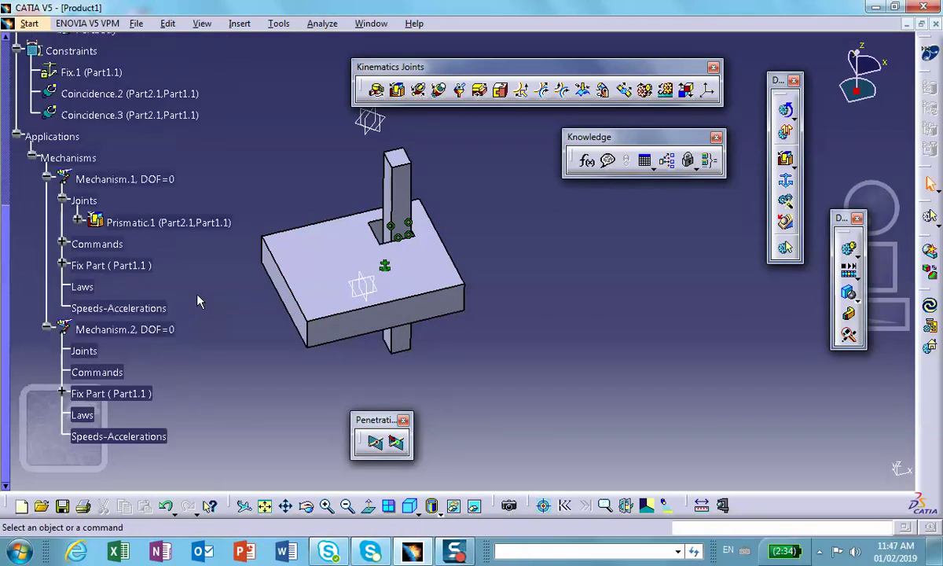
scroll(196, 299, down, 3)
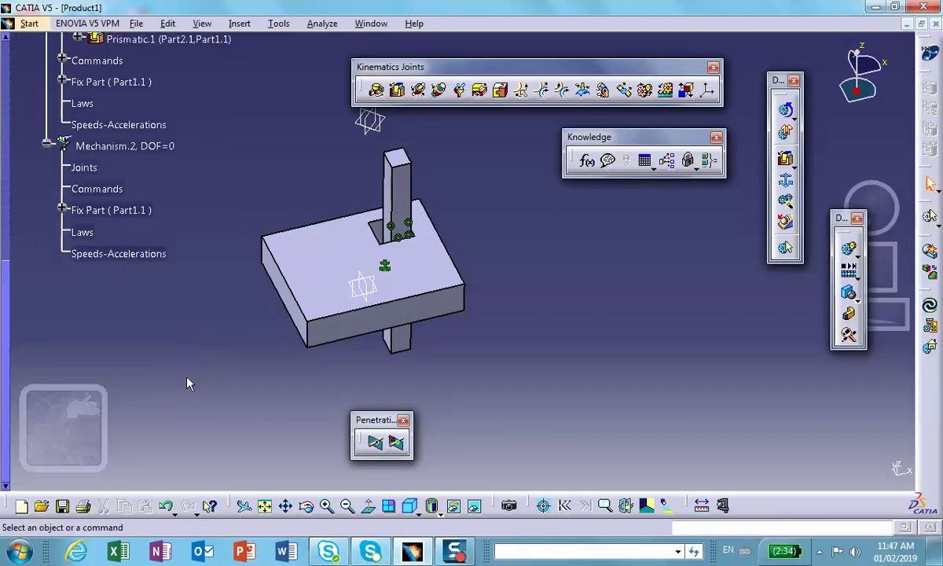
click(166, 506)
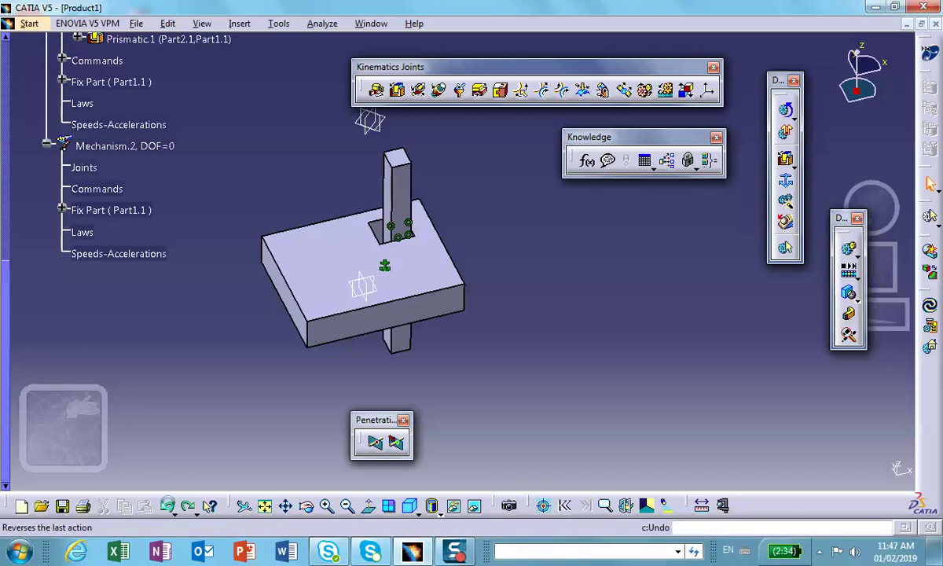
click(166, 507)
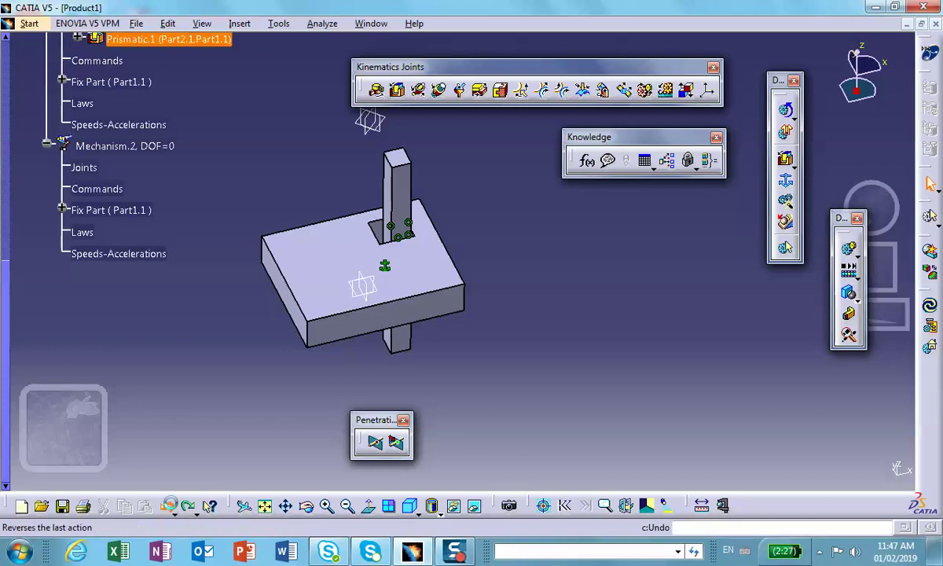
click(166, 507)
click(166, 507)
click(166, 507)
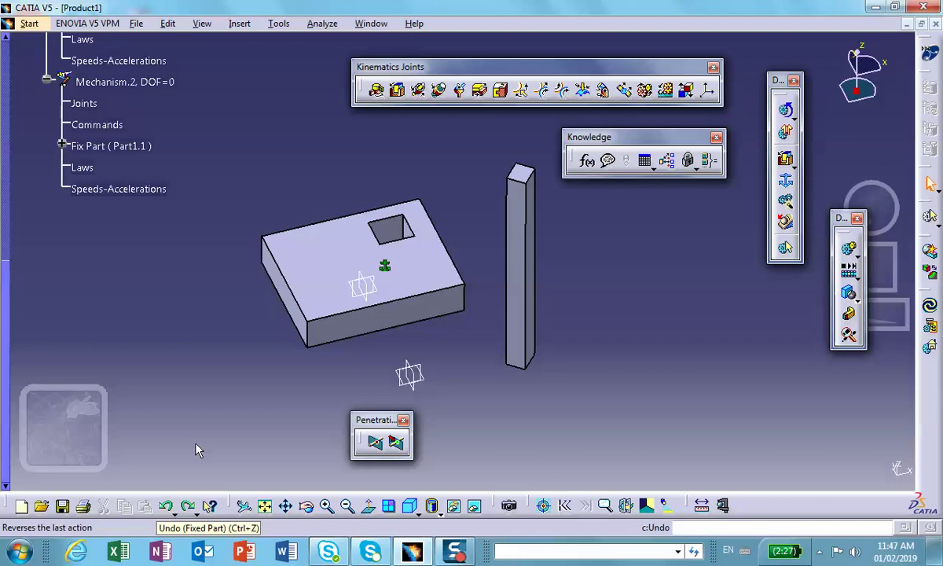
Choose Delete for Mechanism.2 from its context menu in the tree
scroll(204, 375, up, 4)
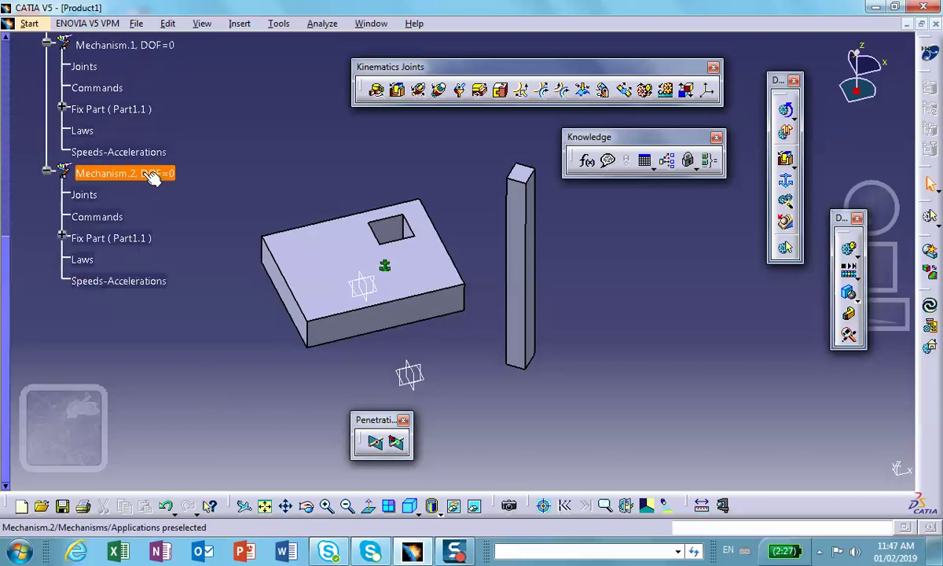
right_click(152, 177)
click(168, 348)
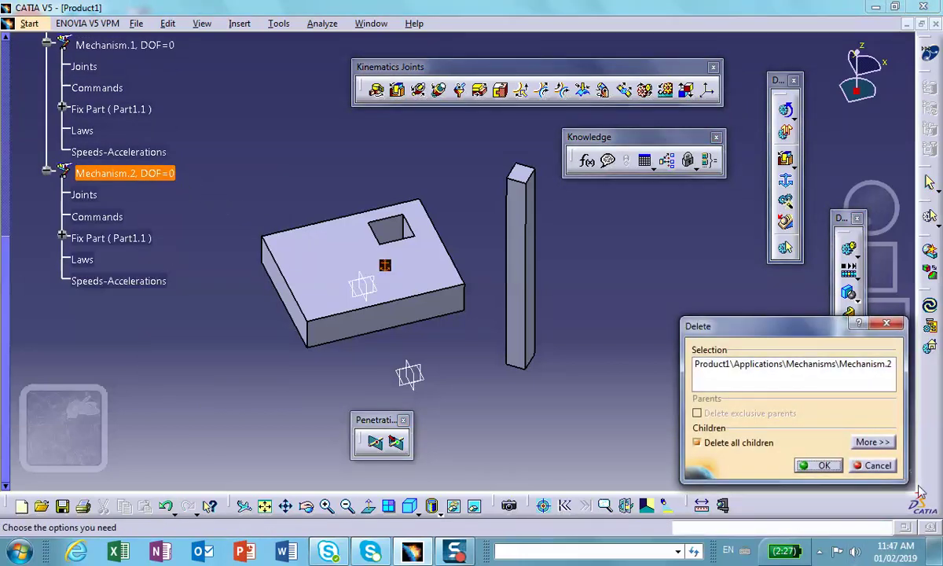
Confirm the Mechanism.2 deletion, then delete Mechanism.1 with all its children
click(818, 465)
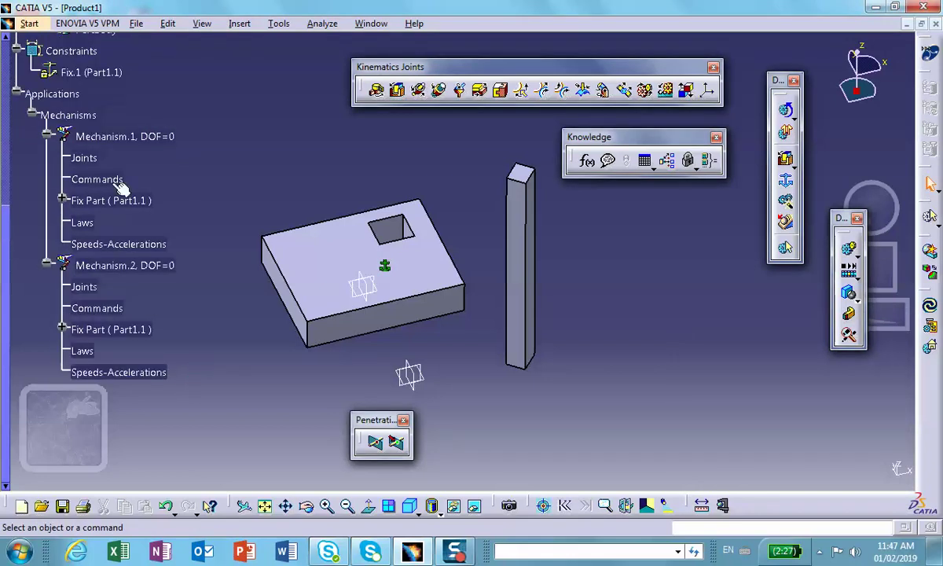
right_click(136, 140)
click(161, 309)
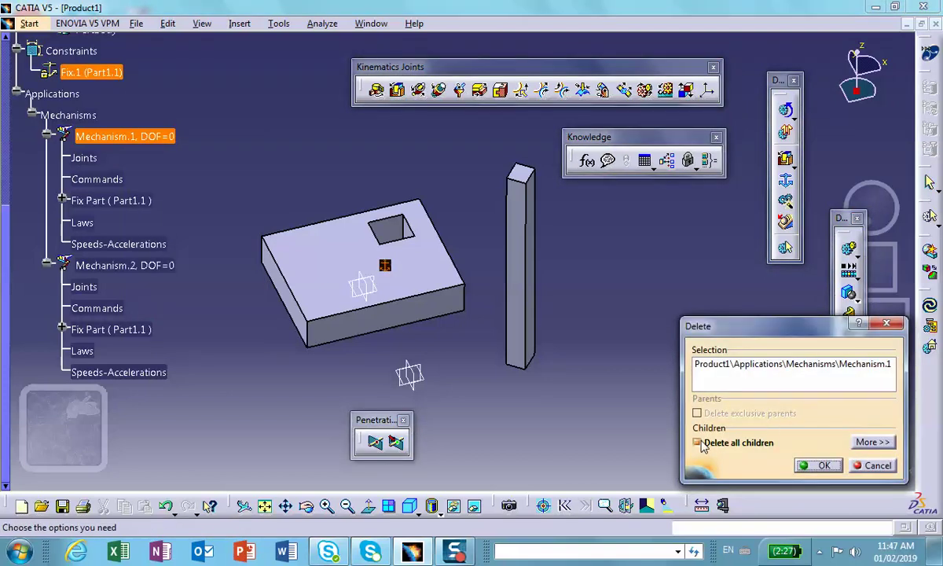
click(817, 465)
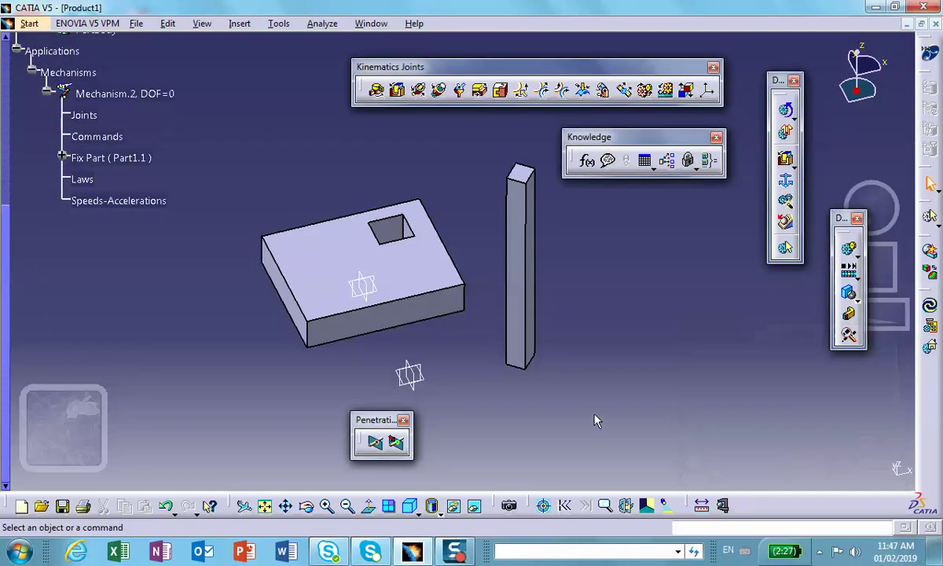
Choose Delete for the remaining Mechanism.2 in the tree
click(131, 90)
right_click(131, 90)
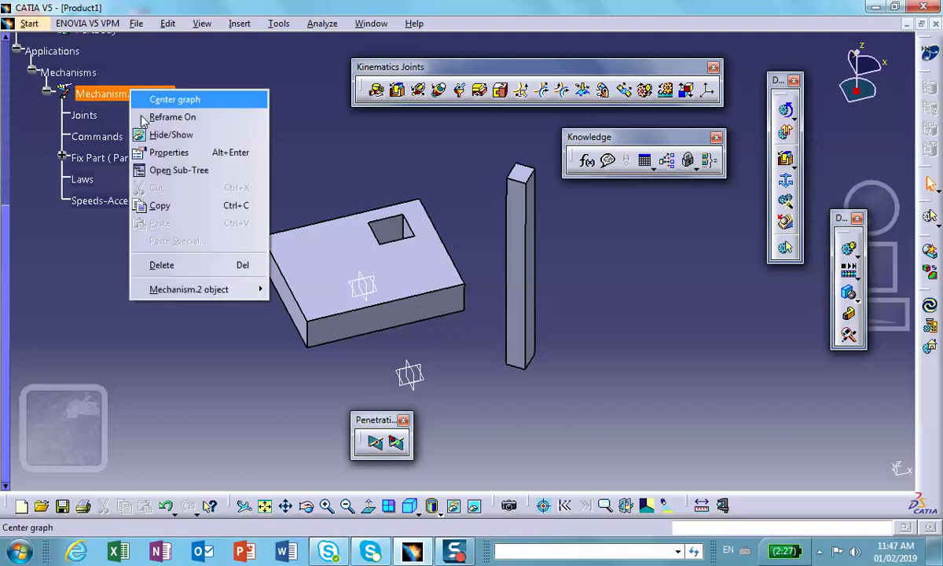
click(177, 265)
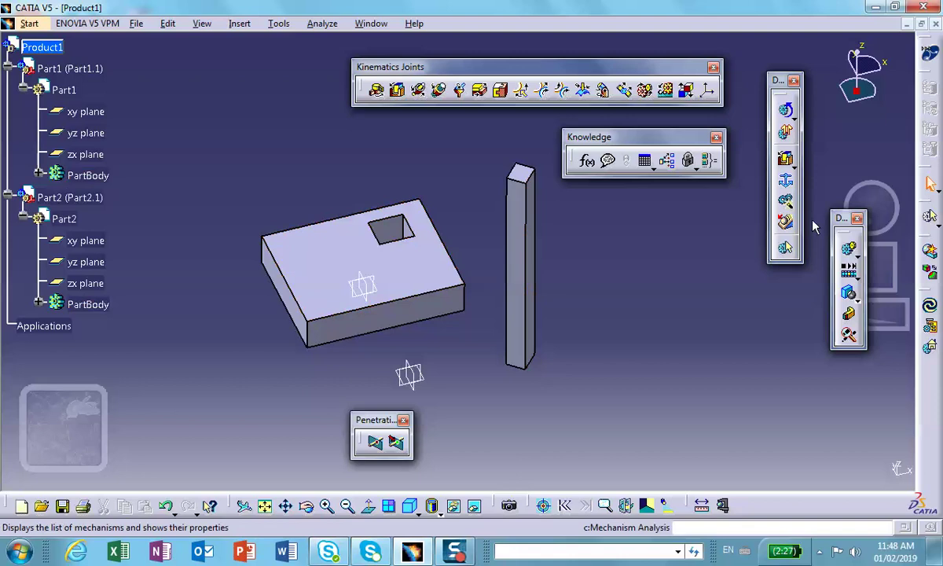
Create a new Mechanism.1 with the block as its fixed part
click(785, 180)
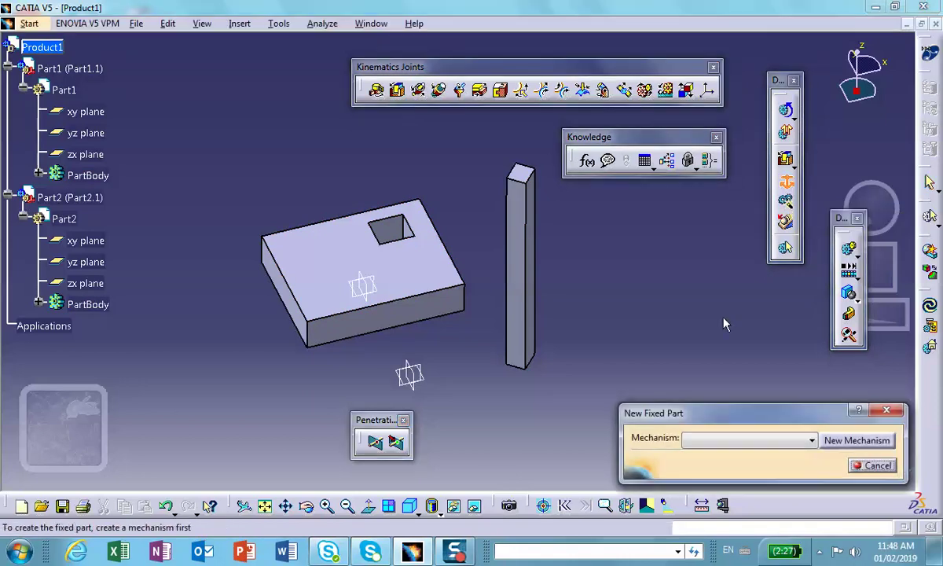
click(858, 440)
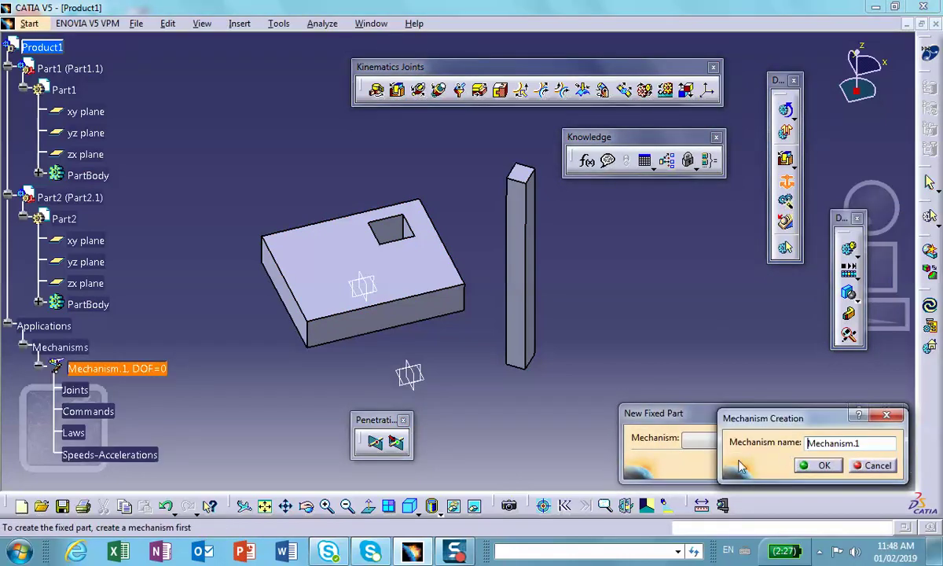
click(822, 465)
click(323, 276)
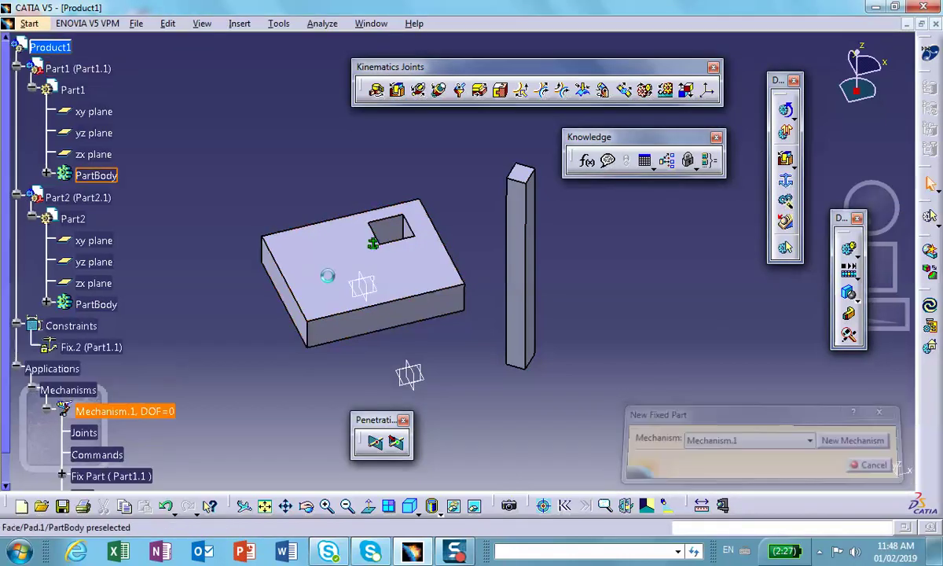
scroll(82, 357, down, 4)
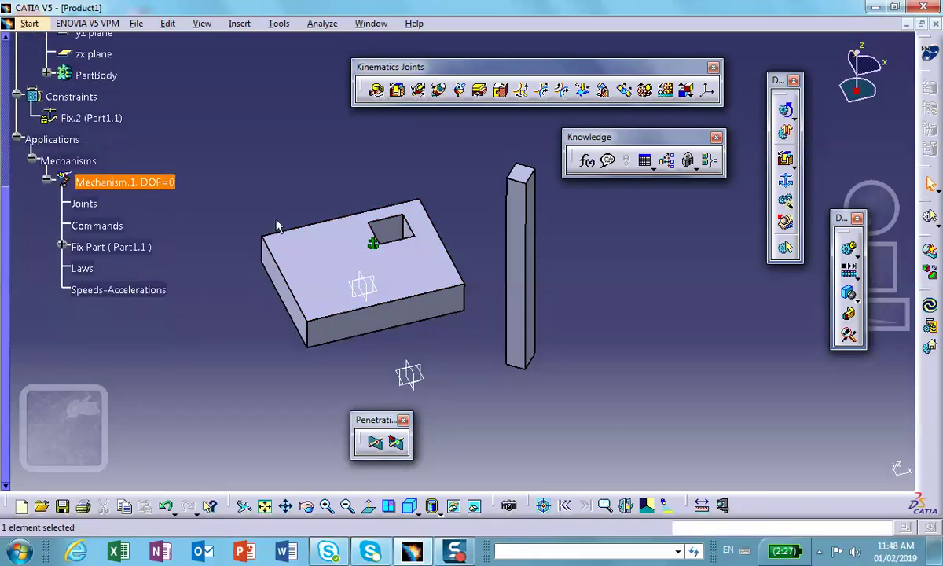
Pick rod and hole edges and the hole face for a prismatic joint, cancel it, then minimise Product1
click(396, 91)
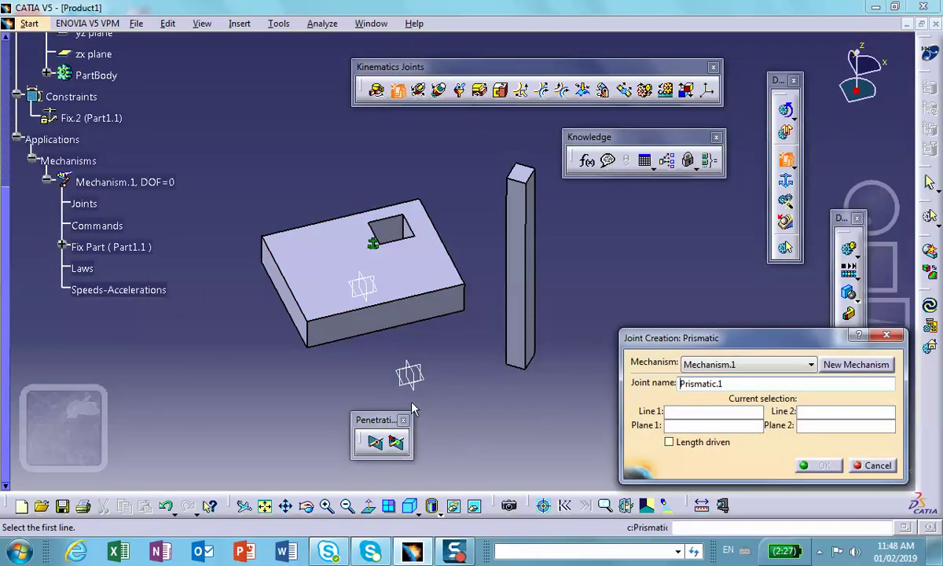
click(509, 245)
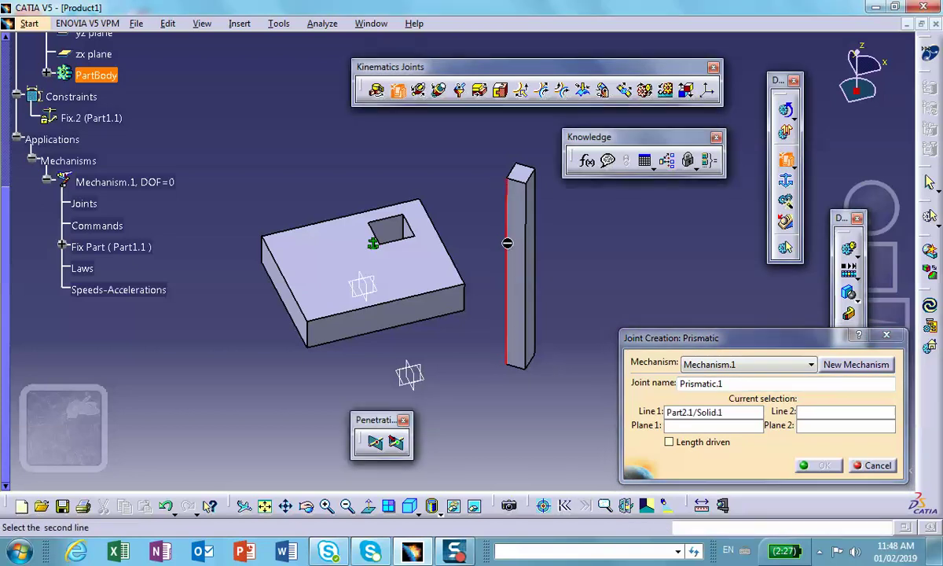
click(404, 228)
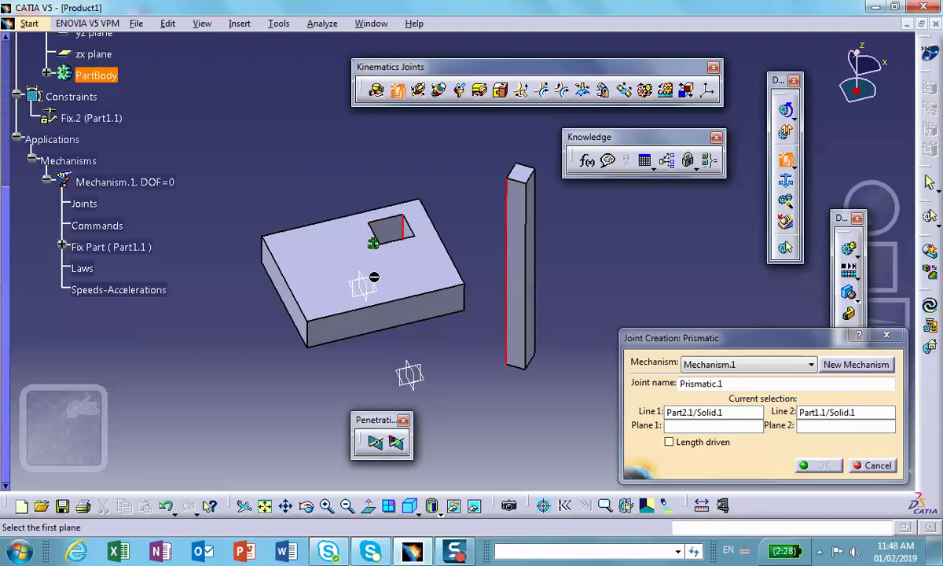
click(389, 228)
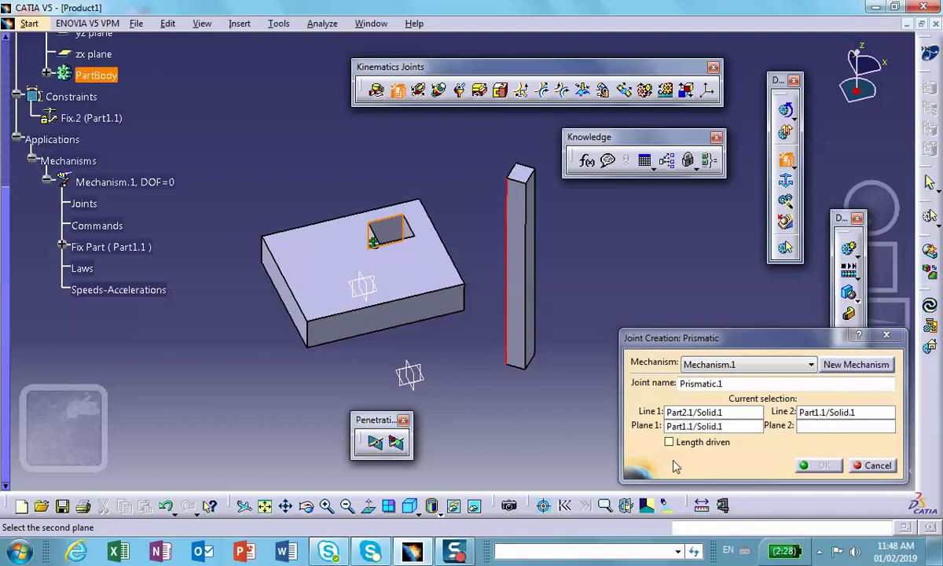
click(874, 465)
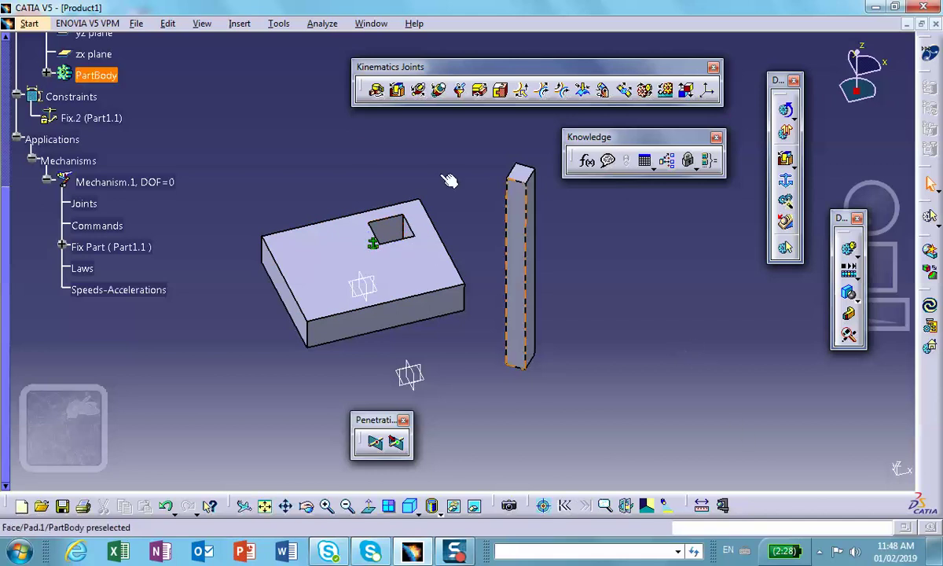
click(908, 29)
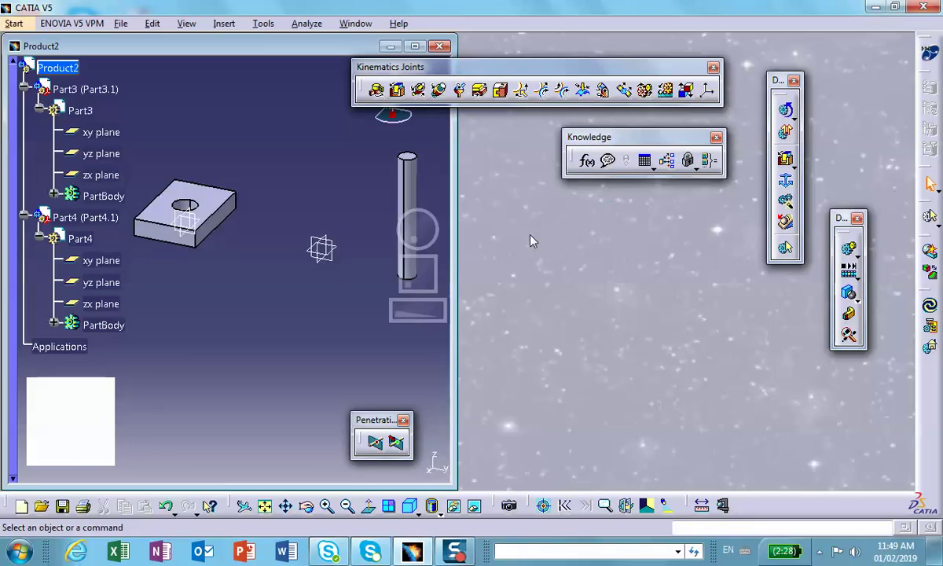
Maximize Product2 and expand both PartBodies and Part3's Pad.1
click(416, 46)
middle_drag(503, 244, 478, 337)
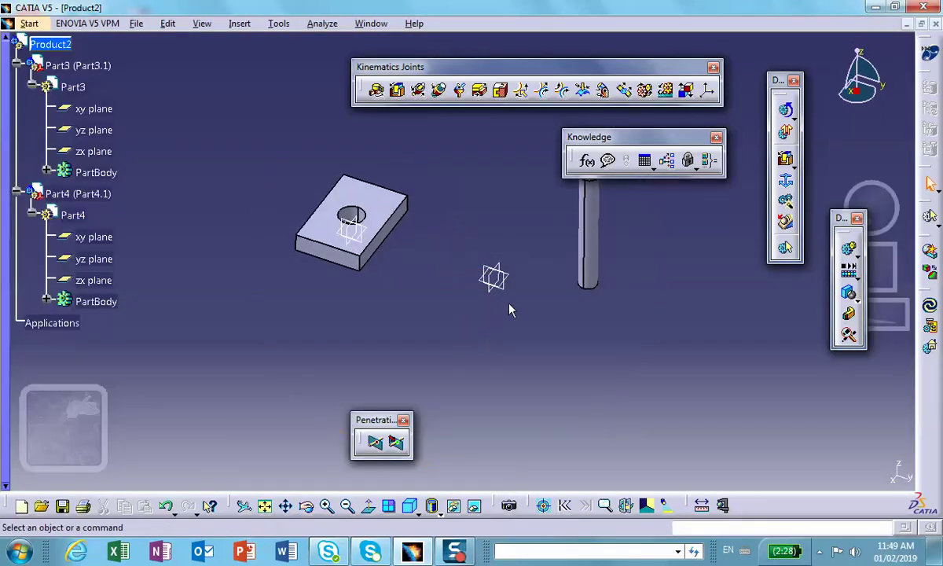
click(46, 301)
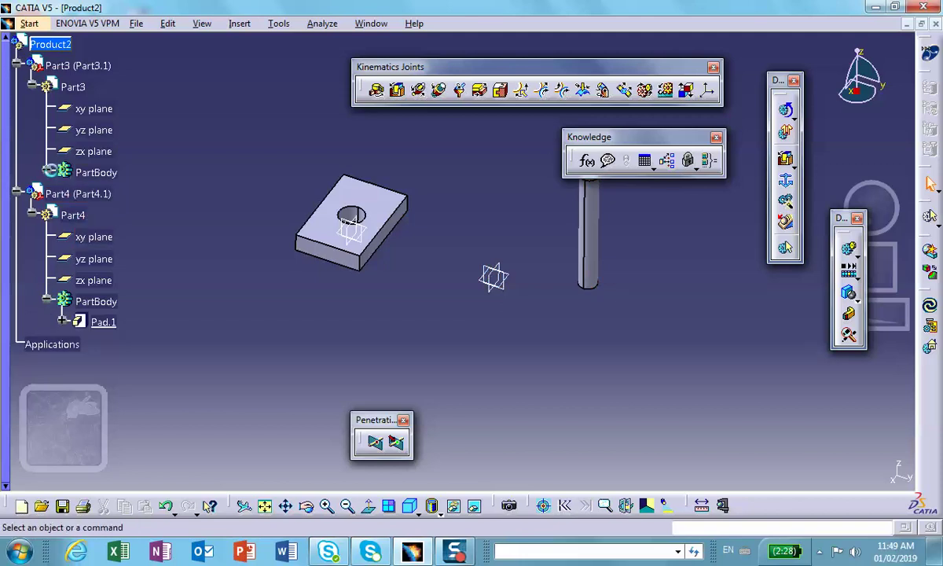
click(46, 172)
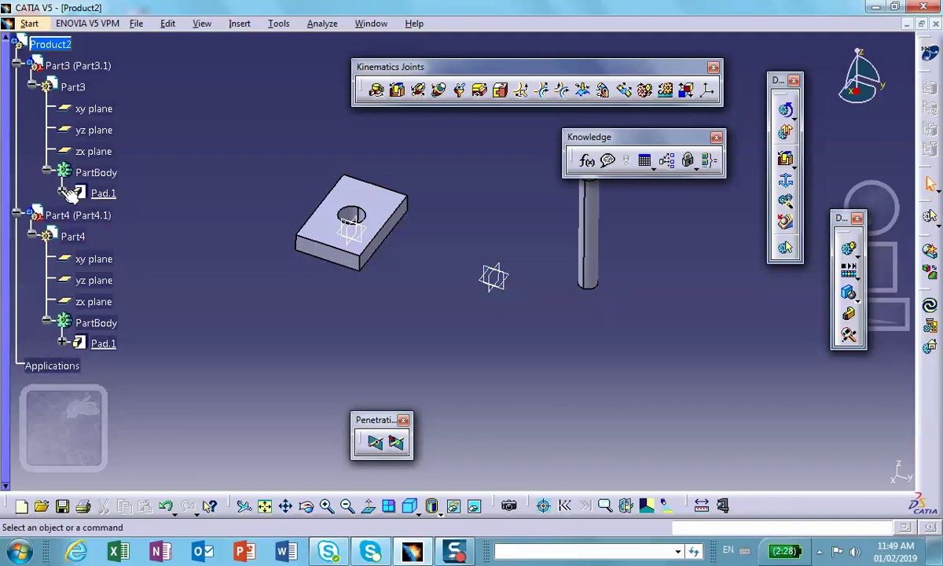
click(62, 193)
Open Part3's Sketch.1 to view its profile, then exit back to the 3D part
double_click(140, 220)
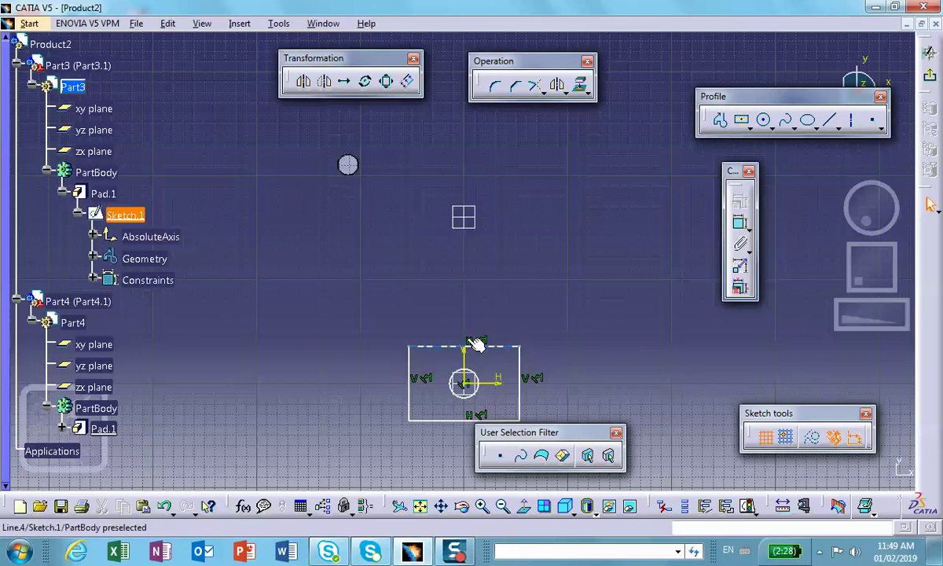
mouse_move(474, 343)
middle_down()
mouse_move(541, 274)
mouse_move(486, 234)
middle_up()
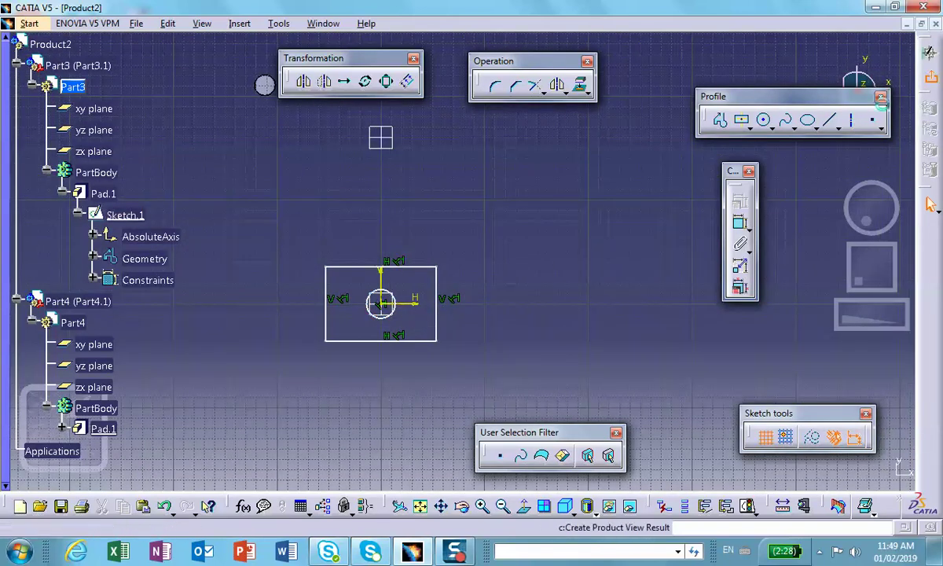
click(929, 75)
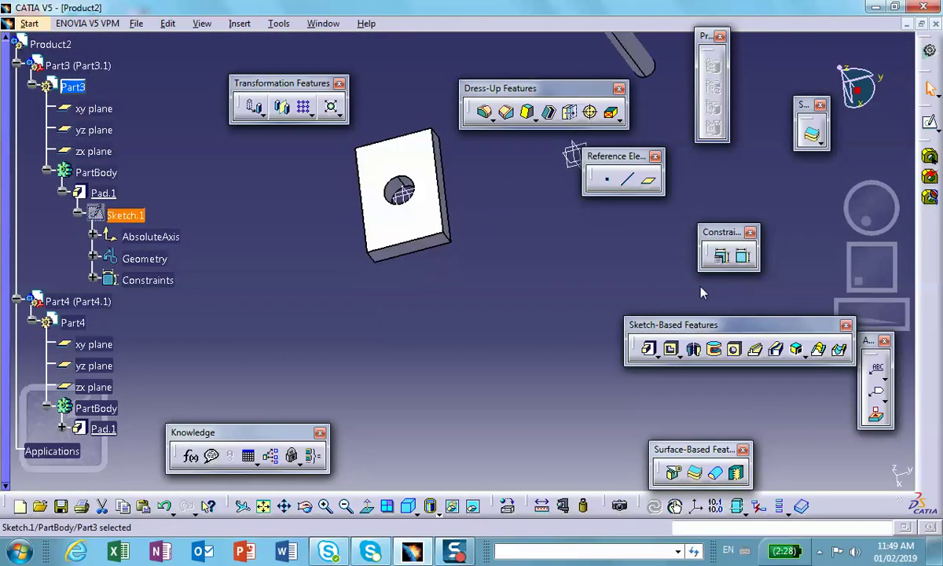
click(205, 306)
scroll(205, 306, down, 5)
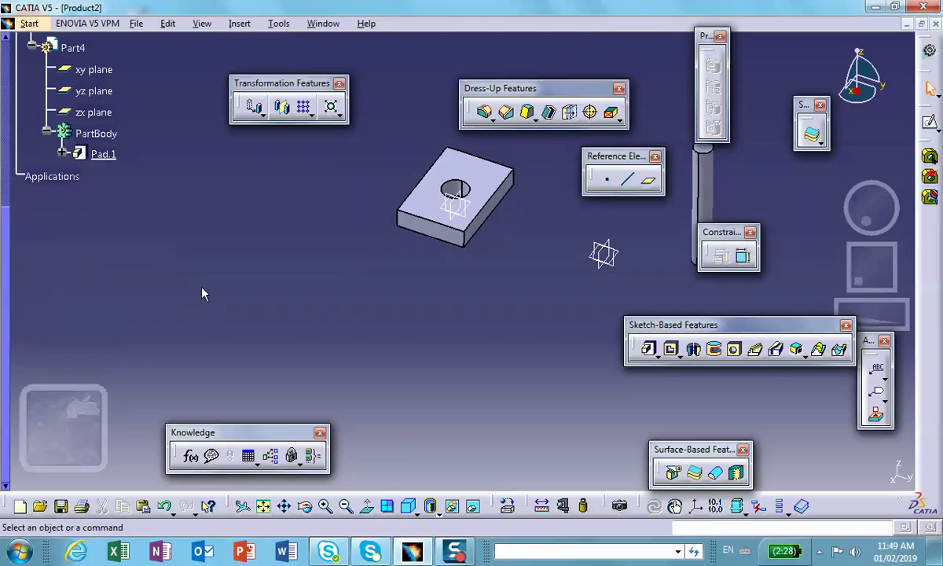
Expand Part4's Pad.1 and open, then exit, its Sketch.1
click(63, 155)
double_click(129, 177)
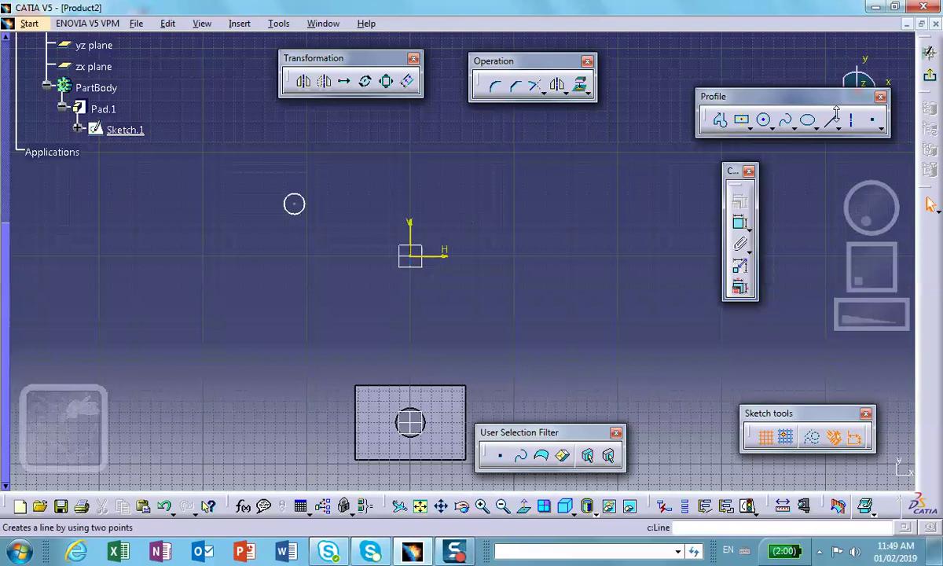
click(930, 79)
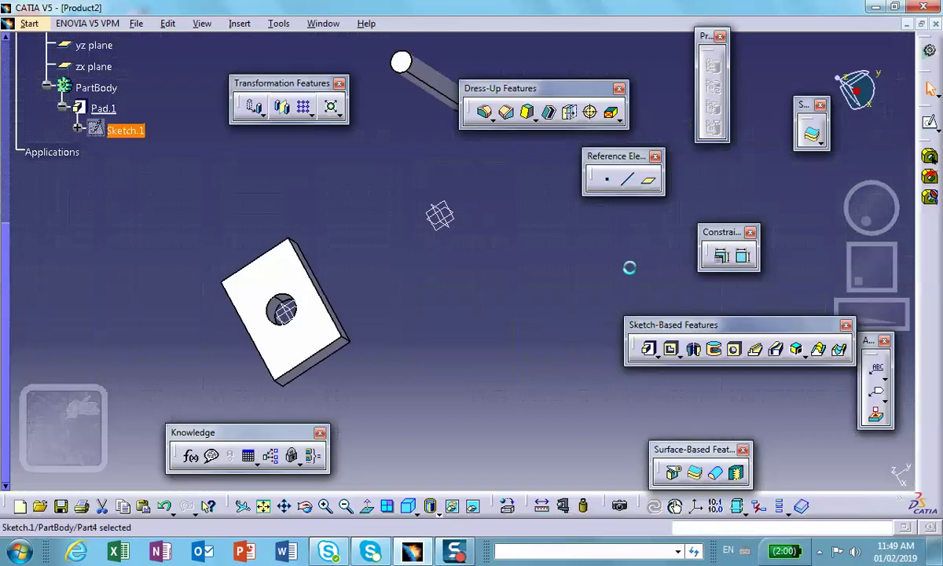
Recentre the view and return Product2 to the DMU Kinematics workbench
mouse_move(486, 311)
middle_down()
mouse_move(429, 378)
mouse_move(438, 381)
middle_up()
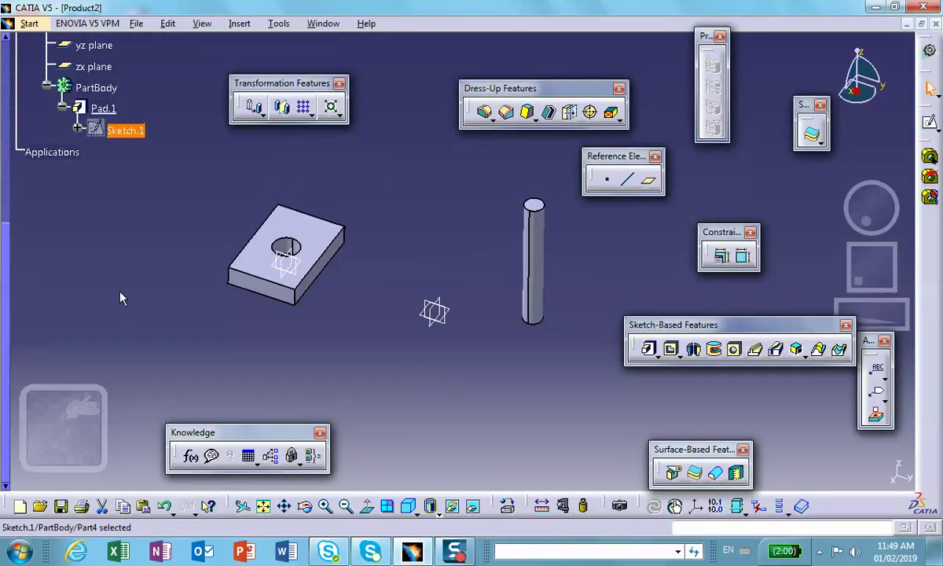
middle_drag(193, 252, 201, 225)
scroll(157, 204, up, 6)
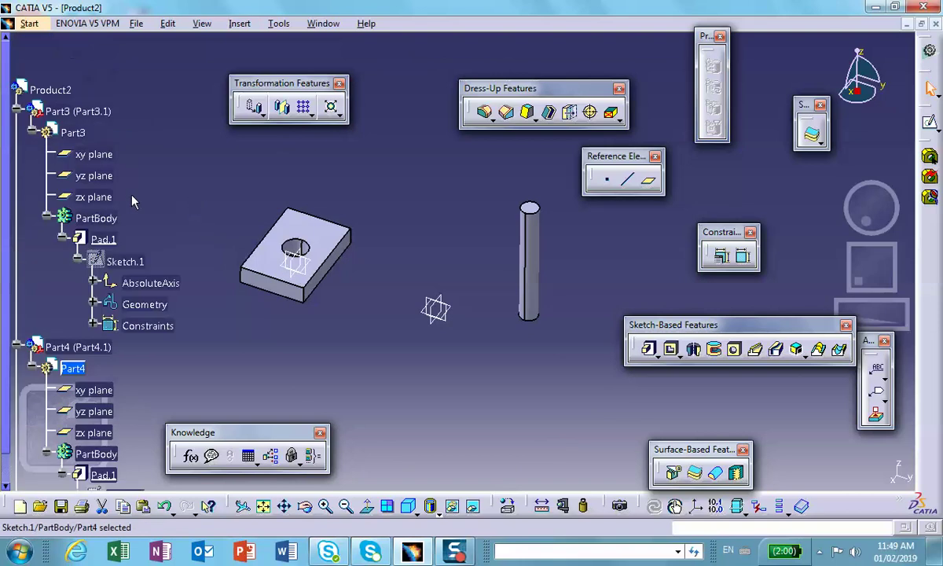
click(59, 89)
double_click(59, 89)
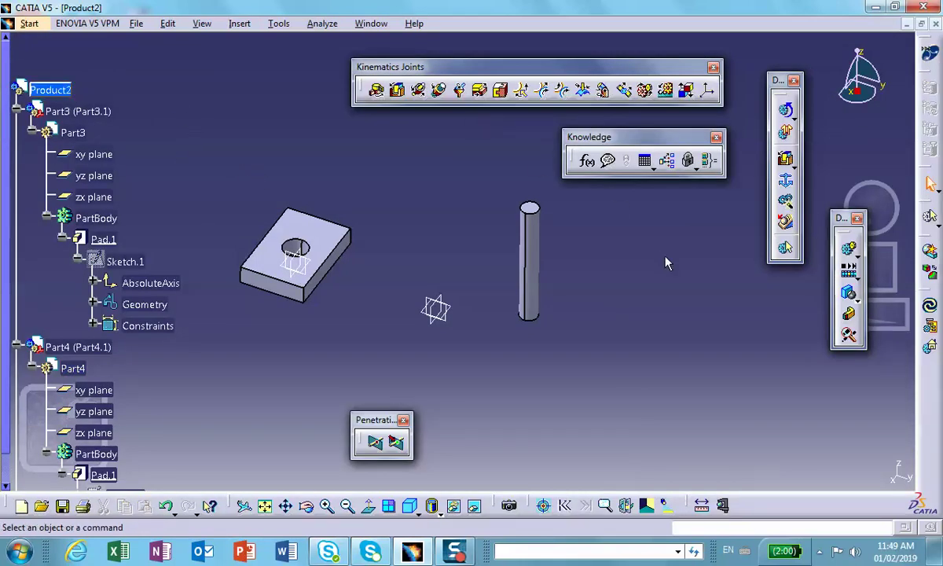
Create Mechanism.1 with the holed block as its fixed part
click(787, 184)
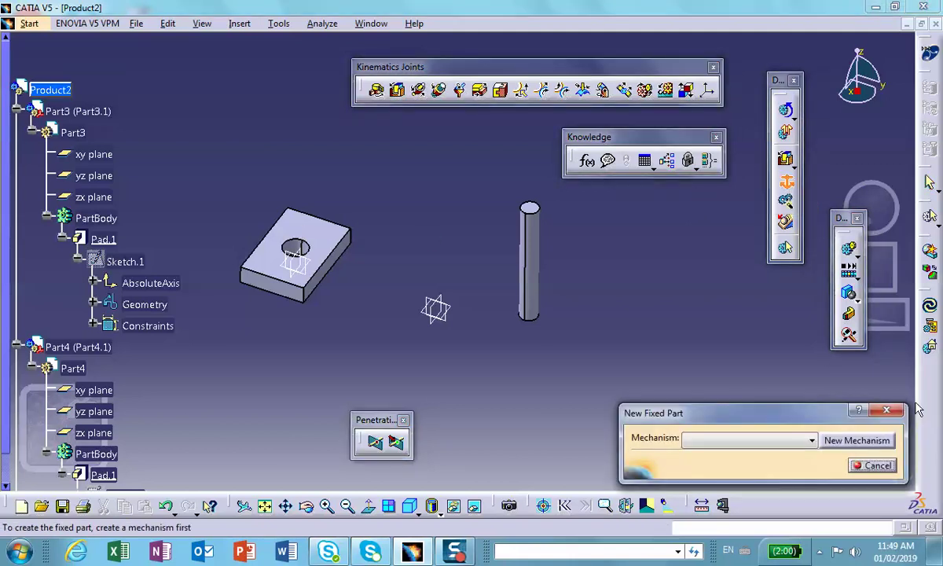
click(849, 441)
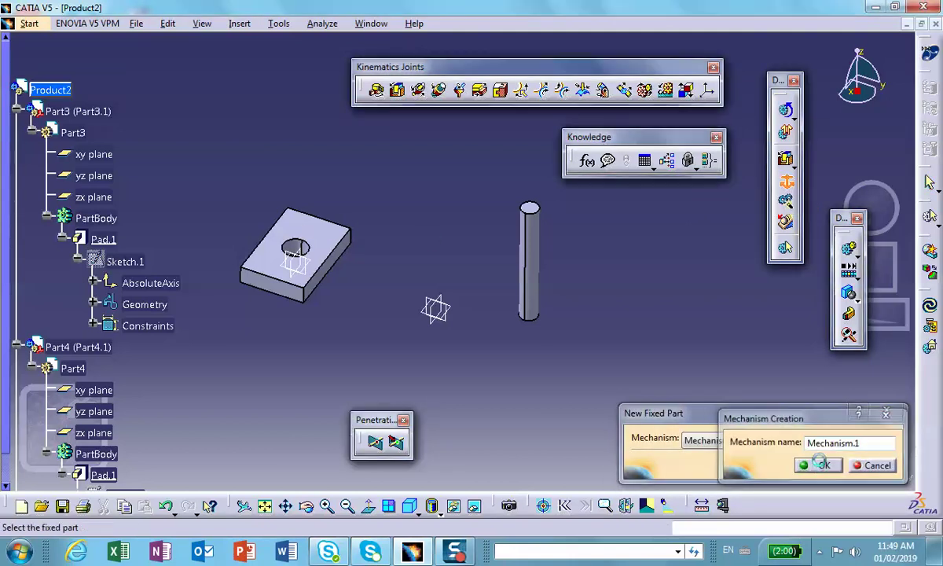
click(807, 465)
click(303, 225)
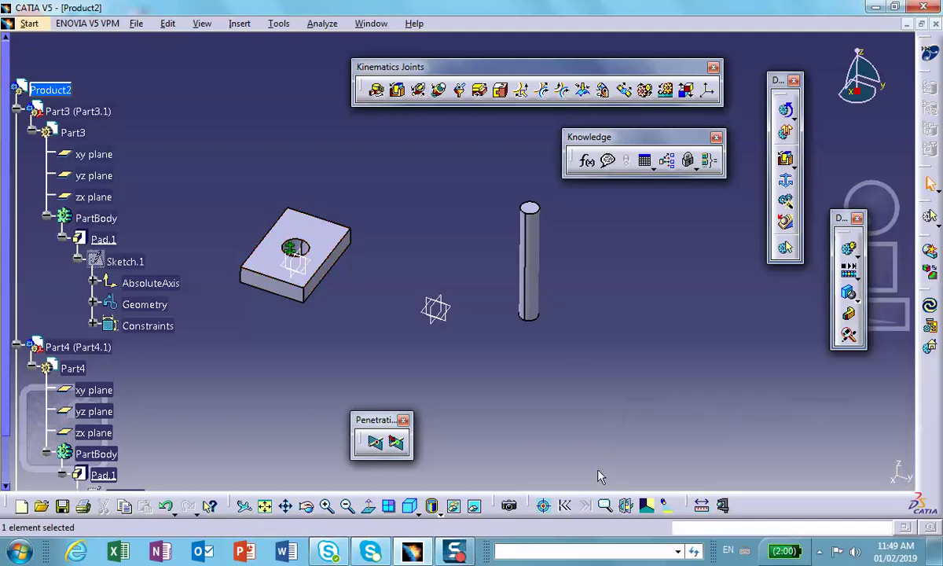
middle_drag(289, 353, 334, 358)
scroll(143, 267, down, 3)
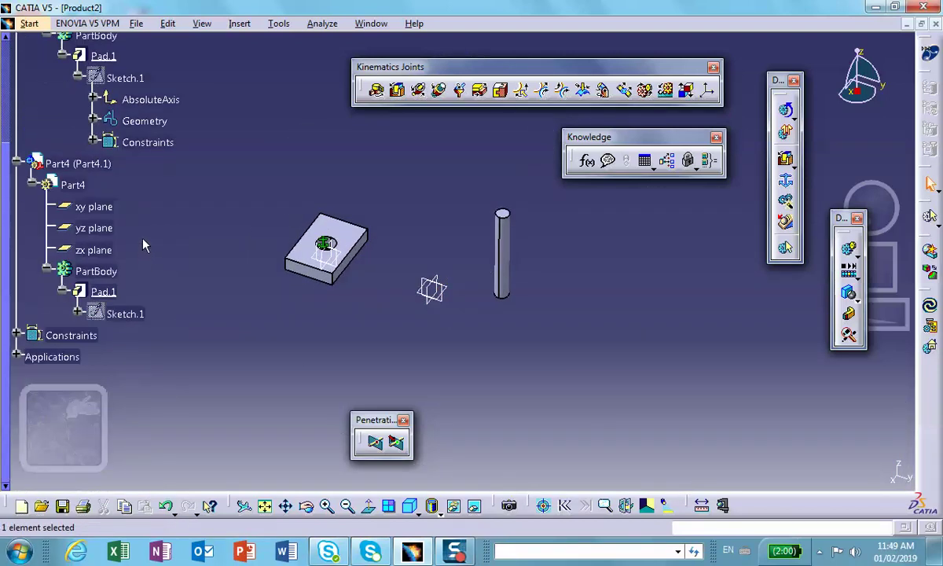
Pick the hole and rod axes and the yz plane for a prismatic joint, cancel, then open Part4's Sketch.1
click(397, 90)
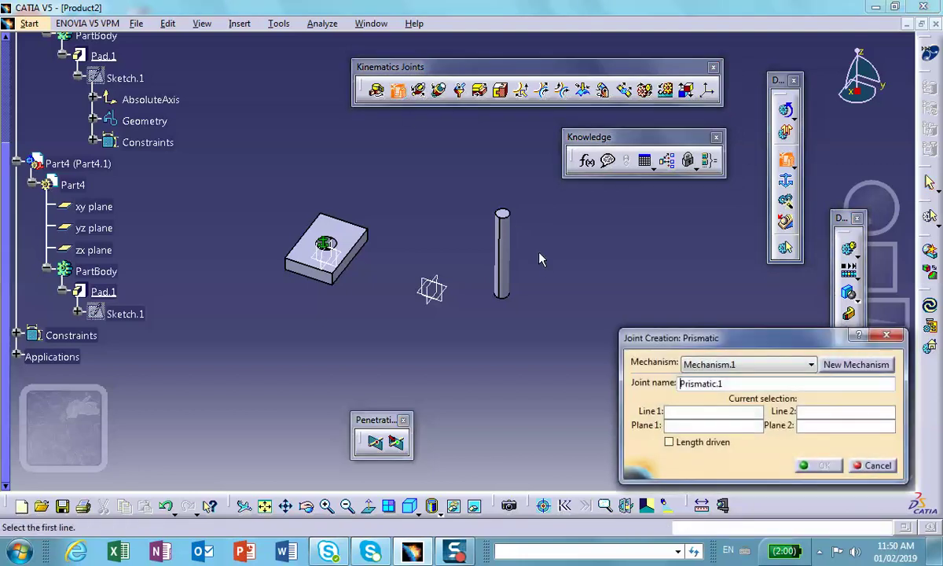
mouse_move(539, 257)
middle_down()
mouse_move(542, 304)
mouse_move(488, 187)
mouse_move(489, 227)
mouse_move(550, 251)
middle_up()
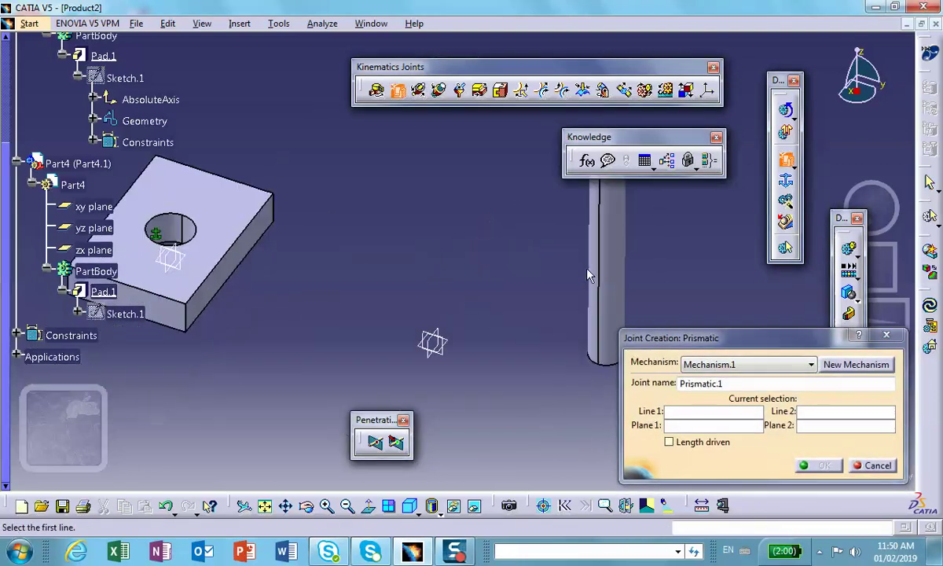
click(610, 269)
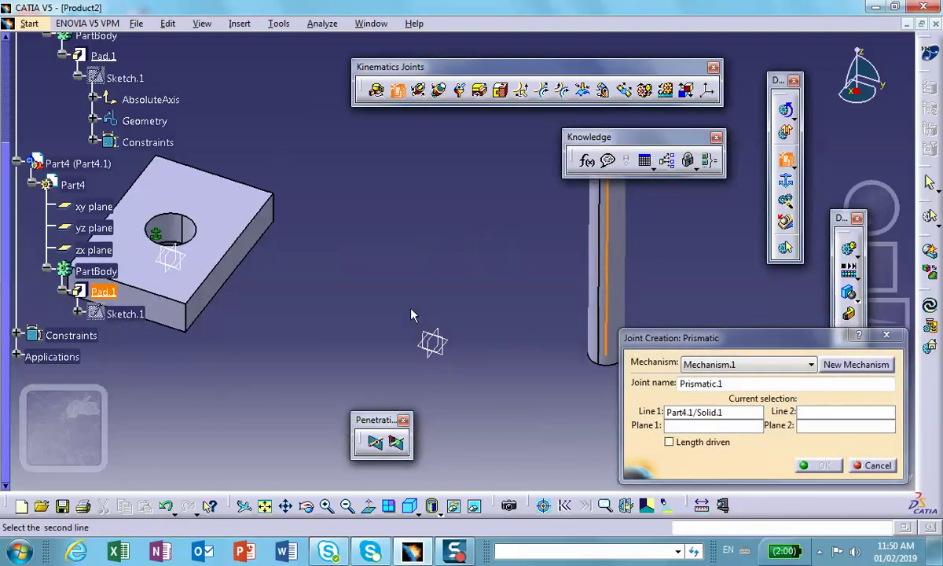
click(170, 231)
middle_drag(432, 276, 433, 322)
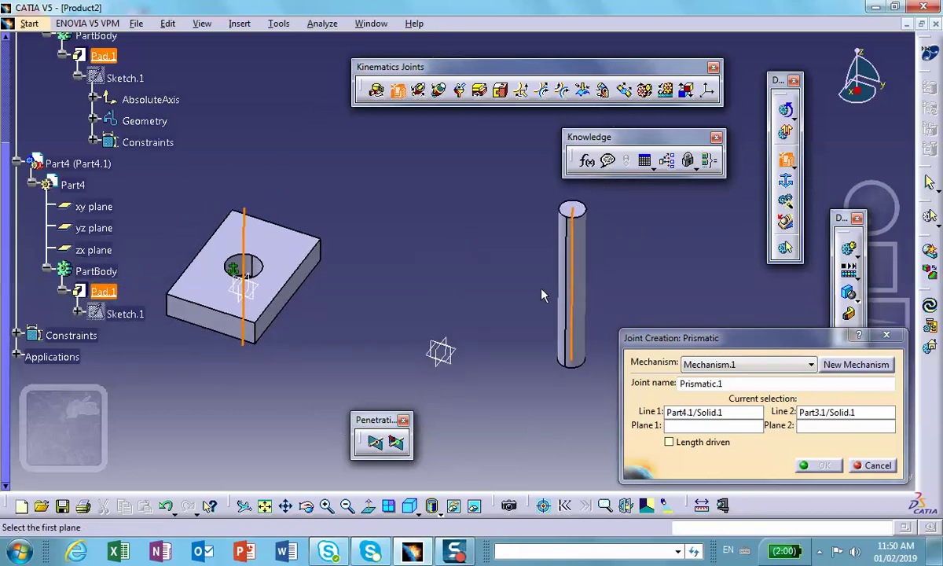
mouse_move(567, 419)
middle_down()
mouse_move(471, 417)
mouse_move(513, 280)
mouse_move(475, 299)
mouse_move(471, 290)
mouse_move(454, 322)
middle_up()
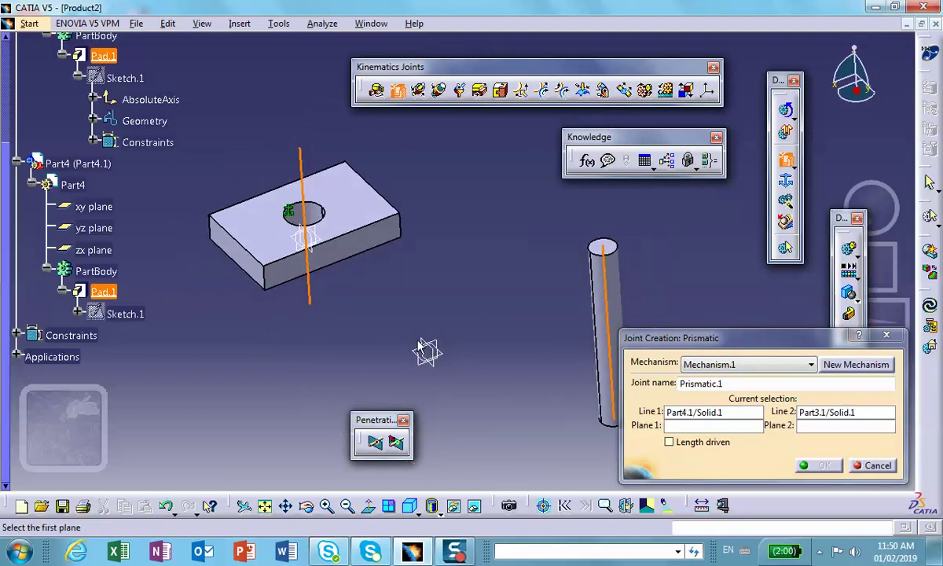
click(318, 254)
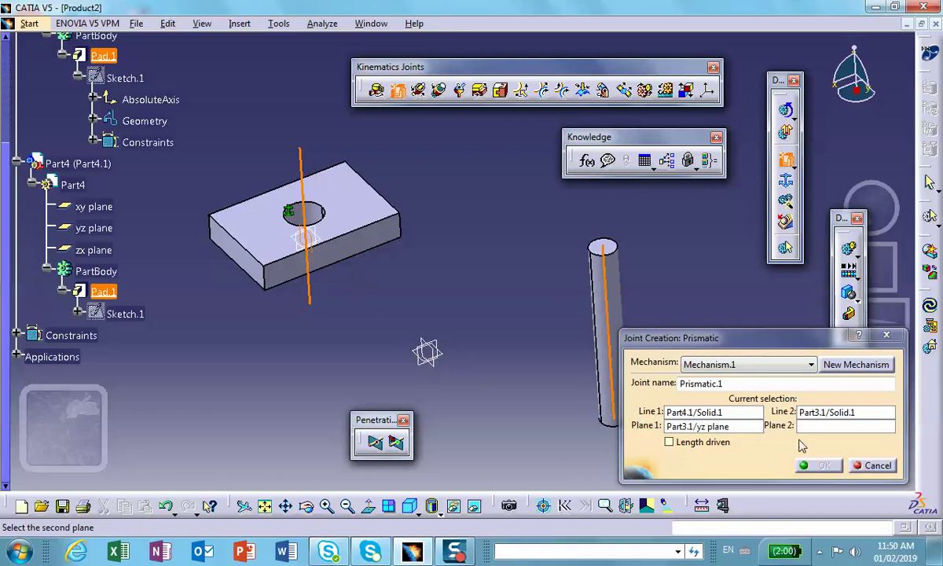
click(876, 466)
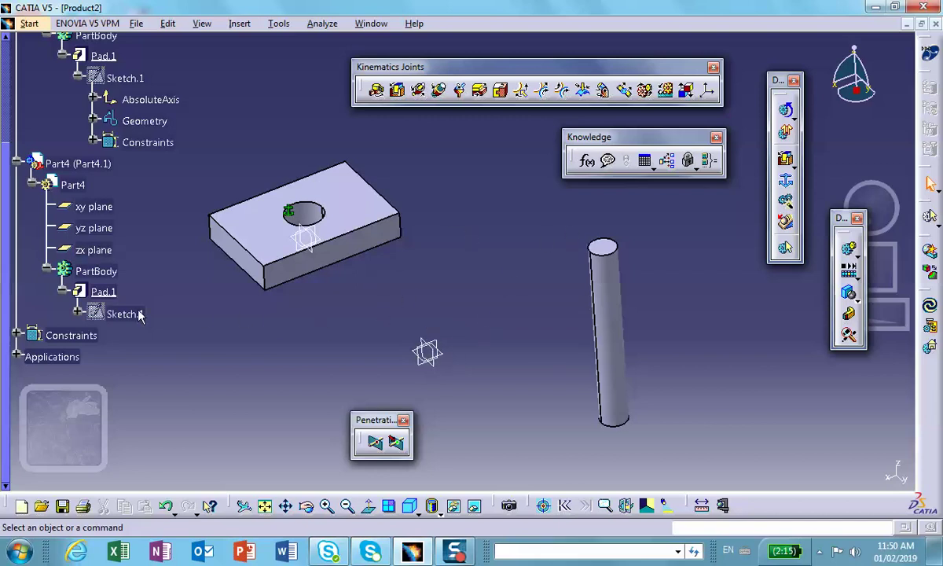
double_click(126, 313)
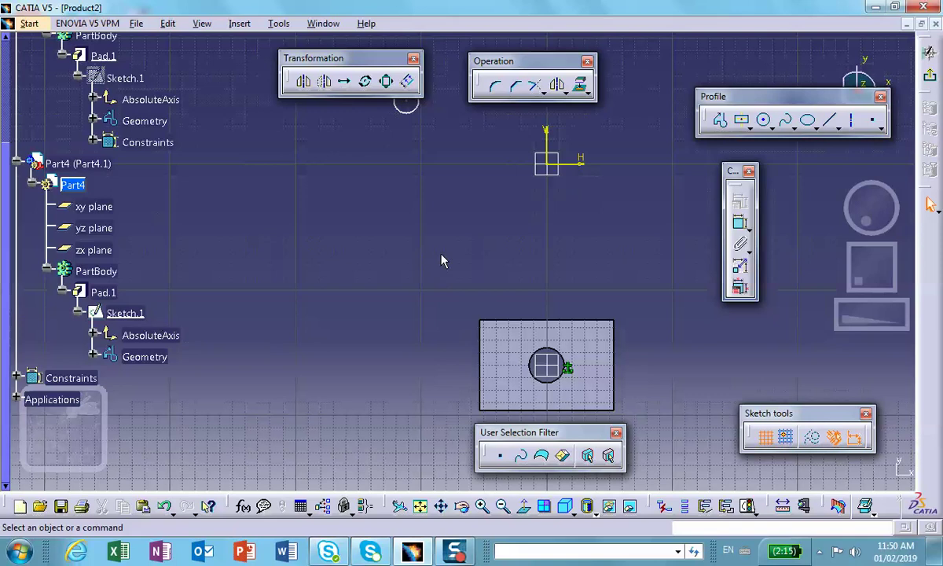
Make the sketch point coincide with the AbsoluteAxis origin, then exit the sketch to Part Design
middle_drag(442, 261, 389, 330)
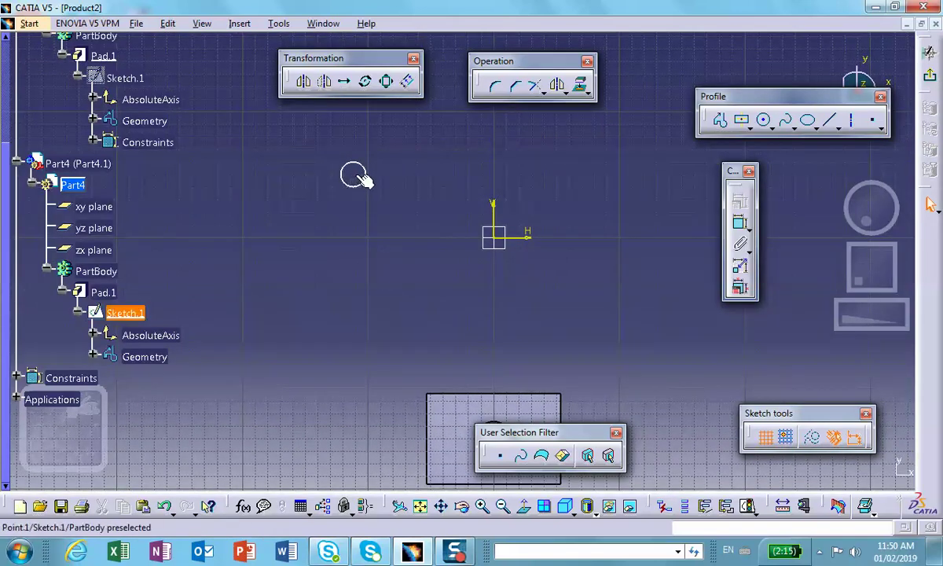
click(353, 175)
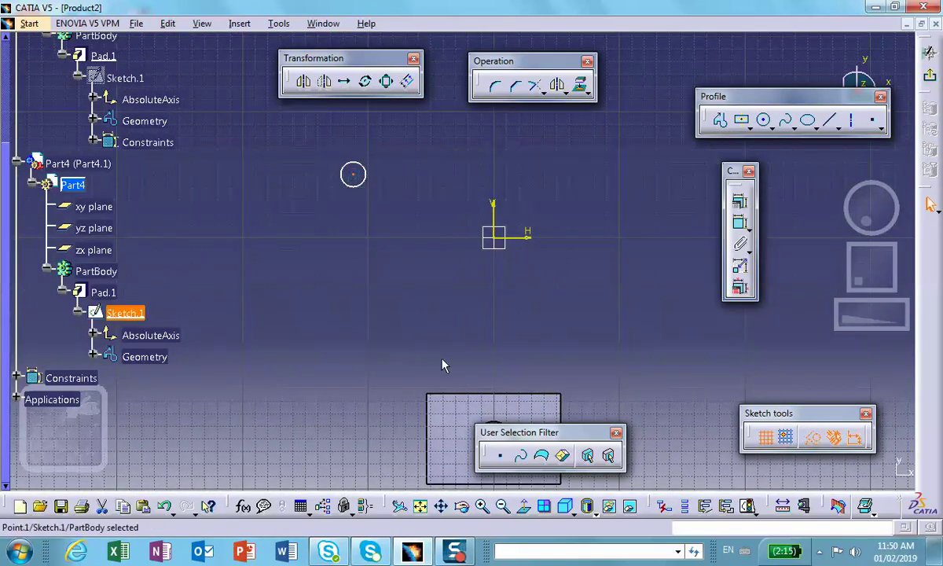
click(497, 238)
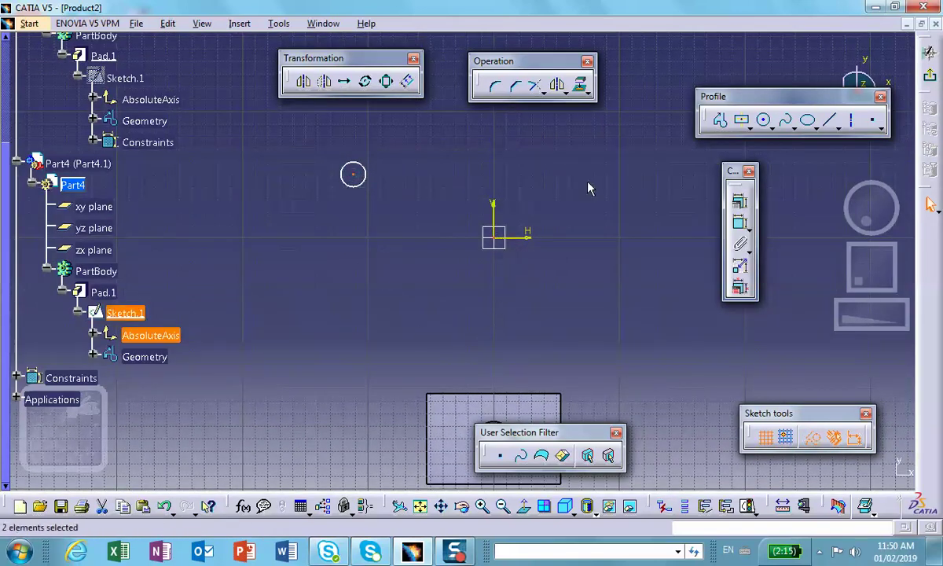
click(738, 206)
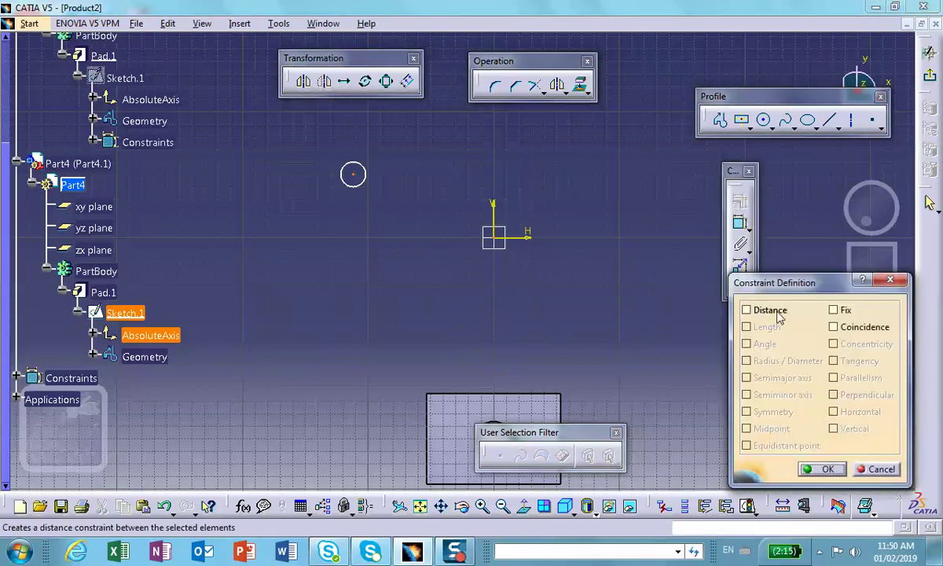
click(833, 327)
click(822, 468)
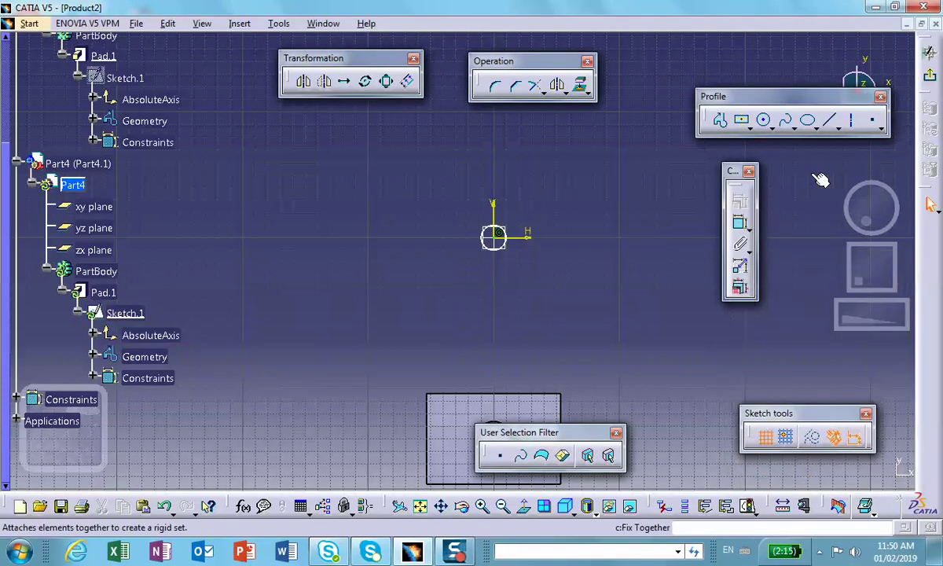
click(931, 80)
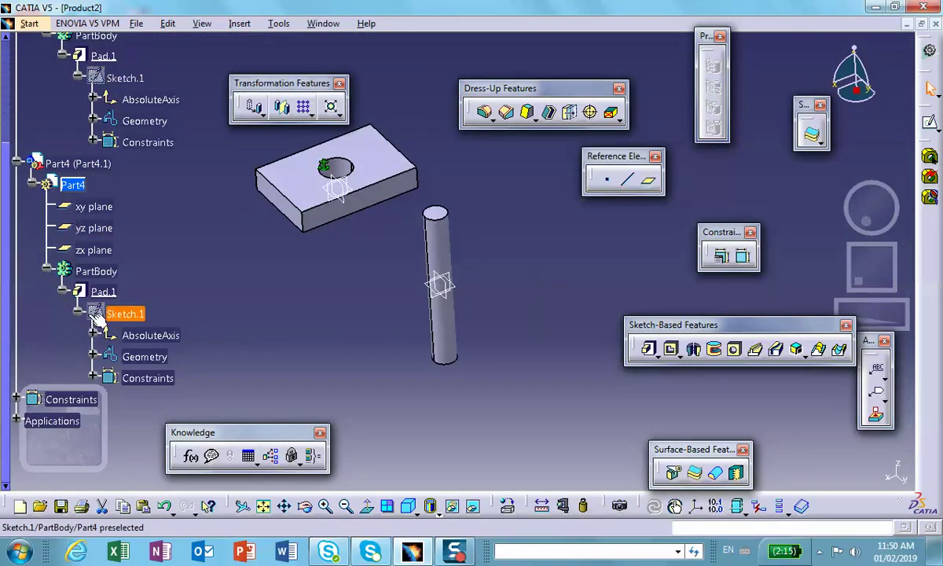
Expand Applications > Mechanisms and enter DMU Kinematics through Mechanism.1
click(161, 243)
scroll(168, 212, down, 5)
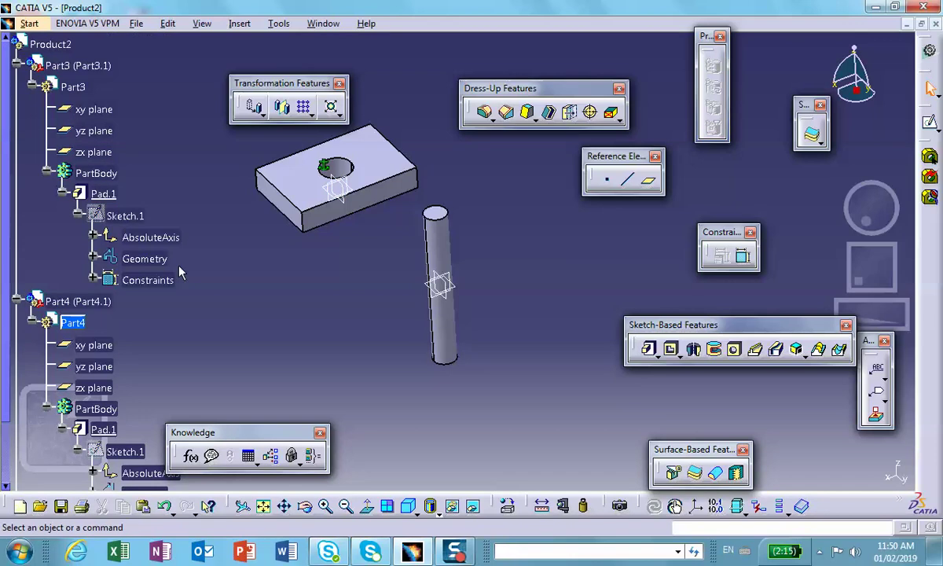
scroll(165, 245, down, 5)
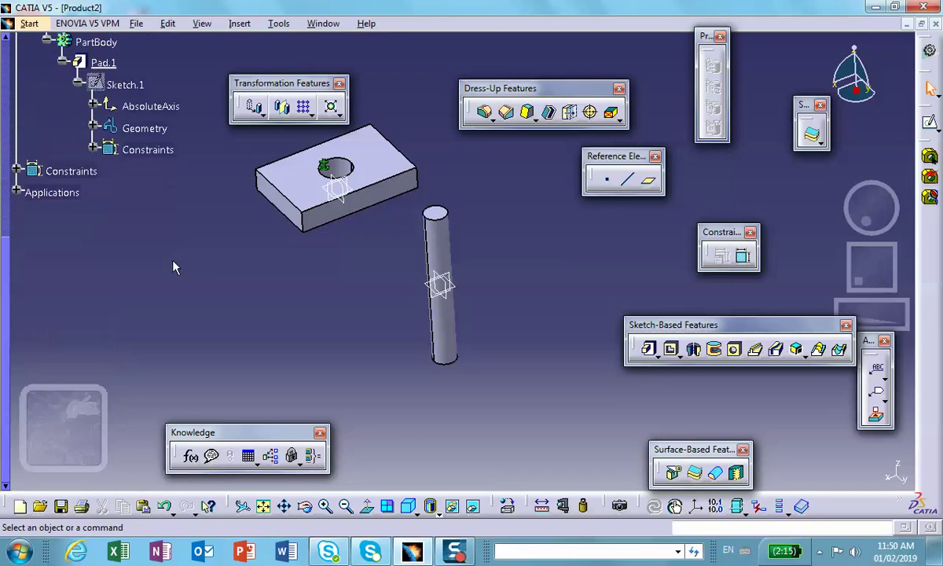
click(18, 192)
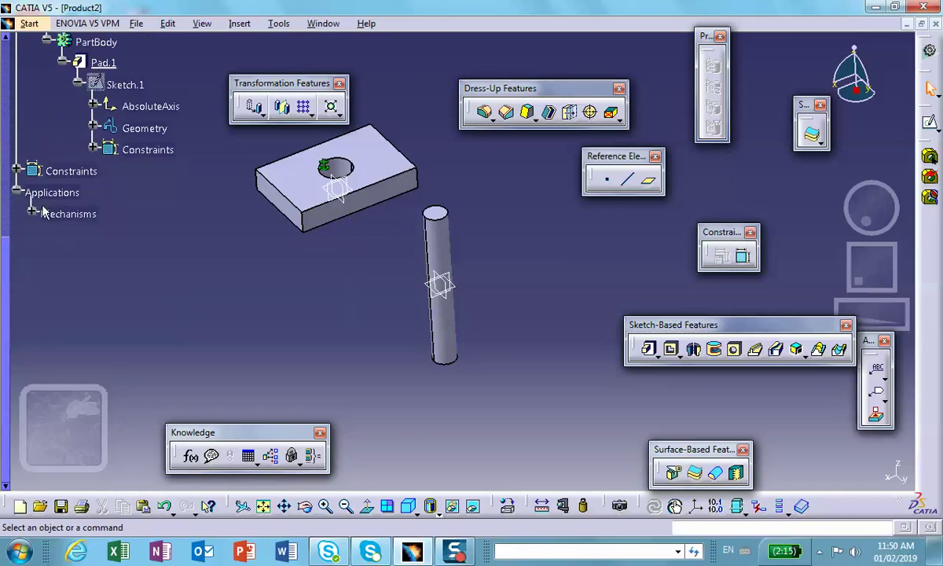
click(33, 215)
click(48, 235)
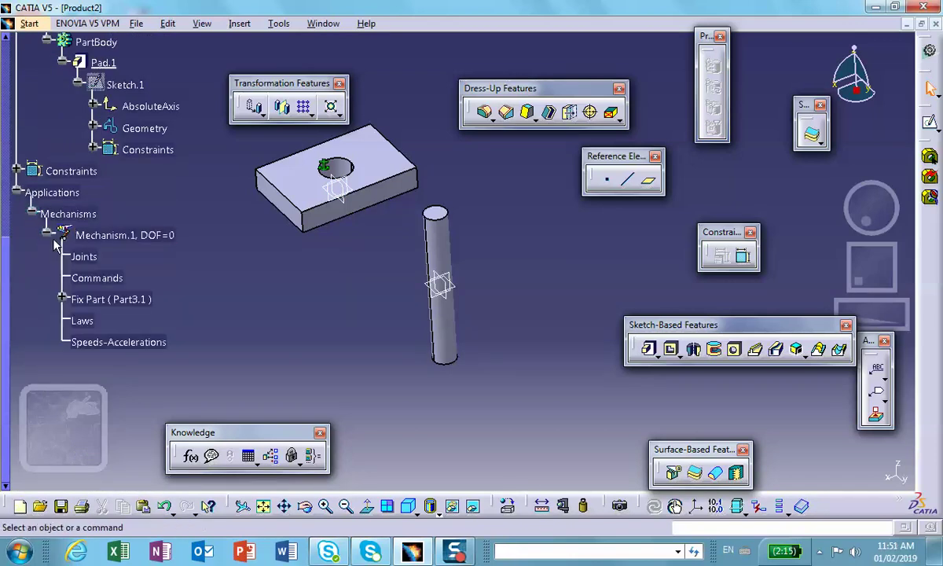
double_click(107, 235)
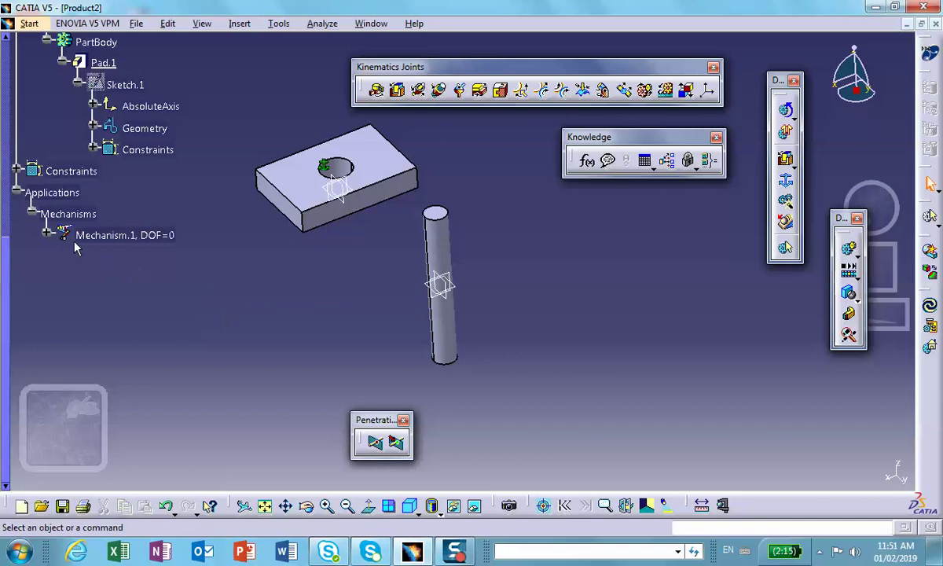
click(46, 236)
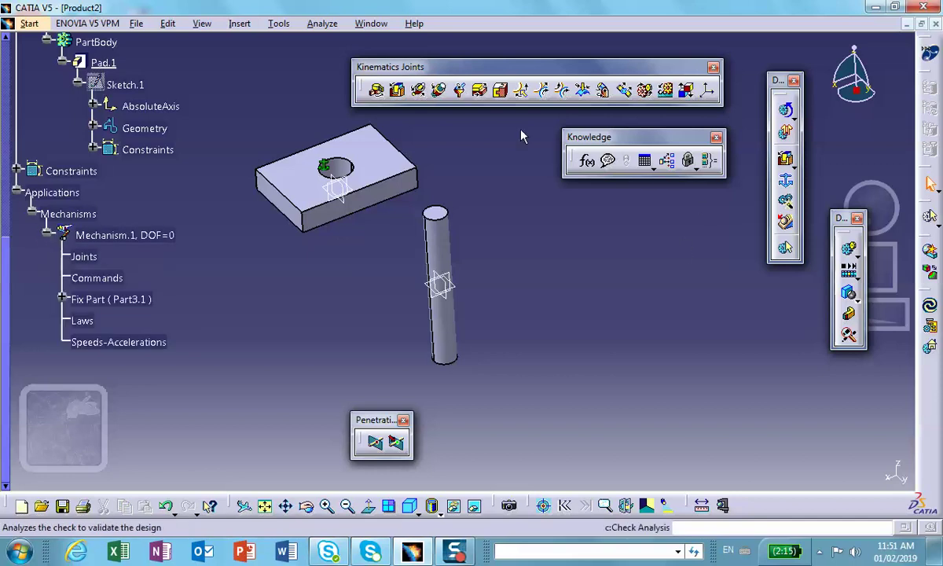
Create a prismatic joint using the rod and hole axes and both yz planes
click(397, 90)
click(440, 260)
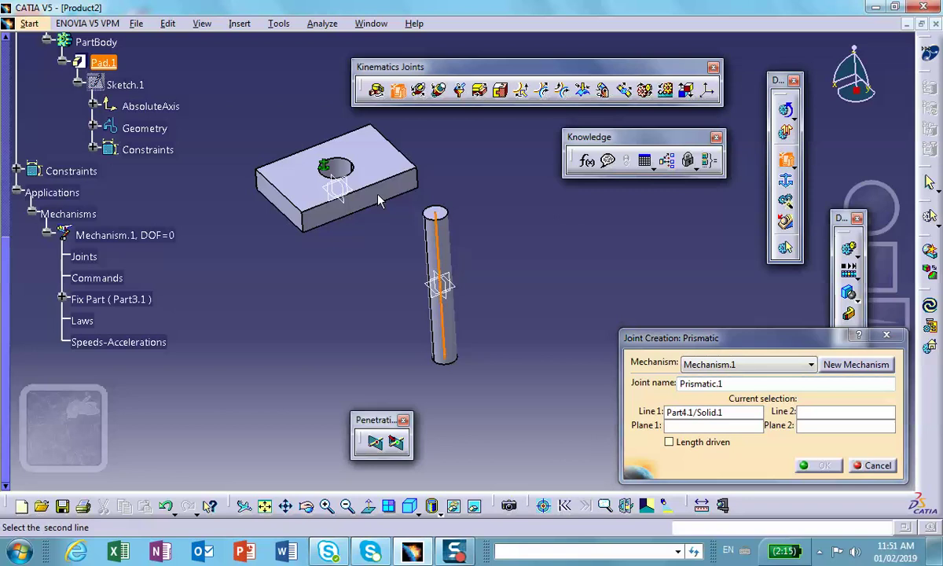
click(332, 168)
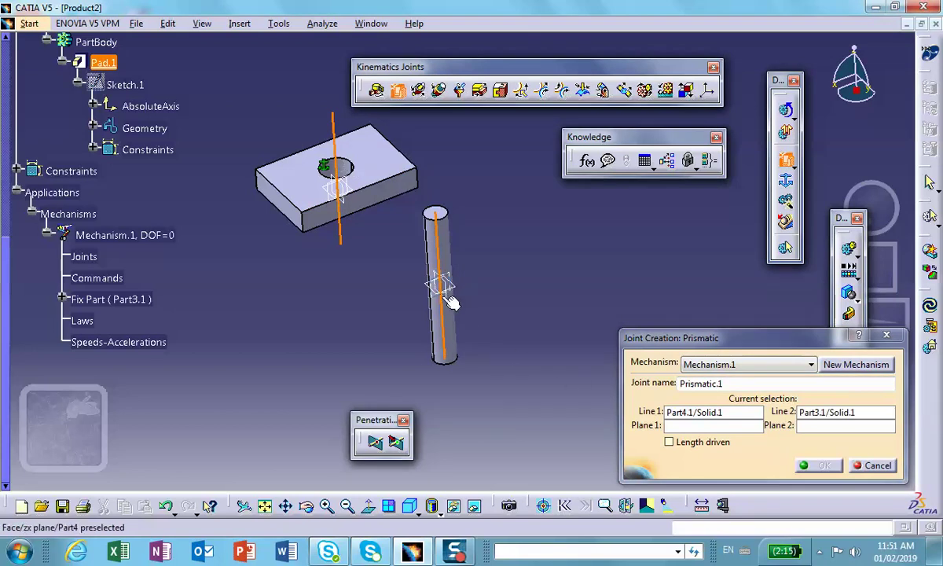
middle_drag(463, 305, 479, 223)
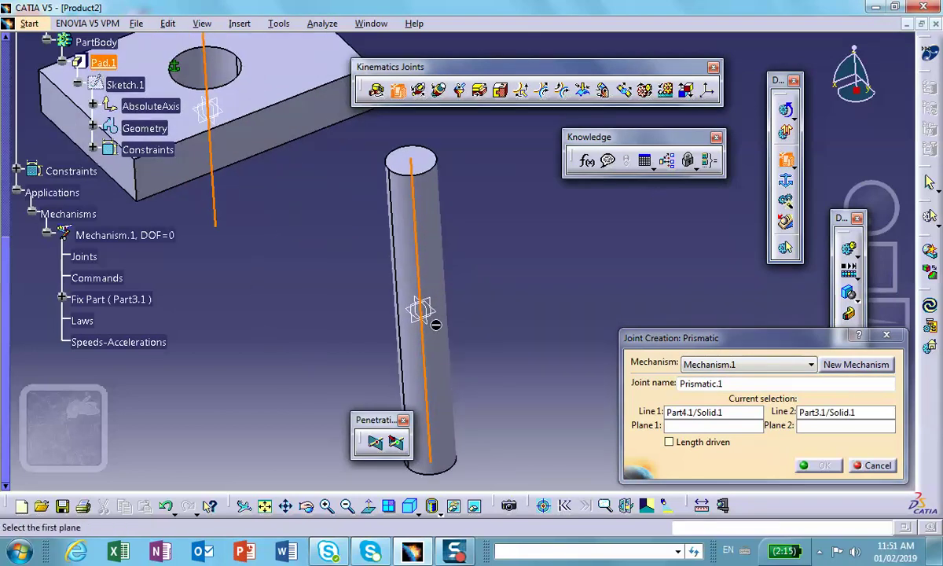
click(428, 325)
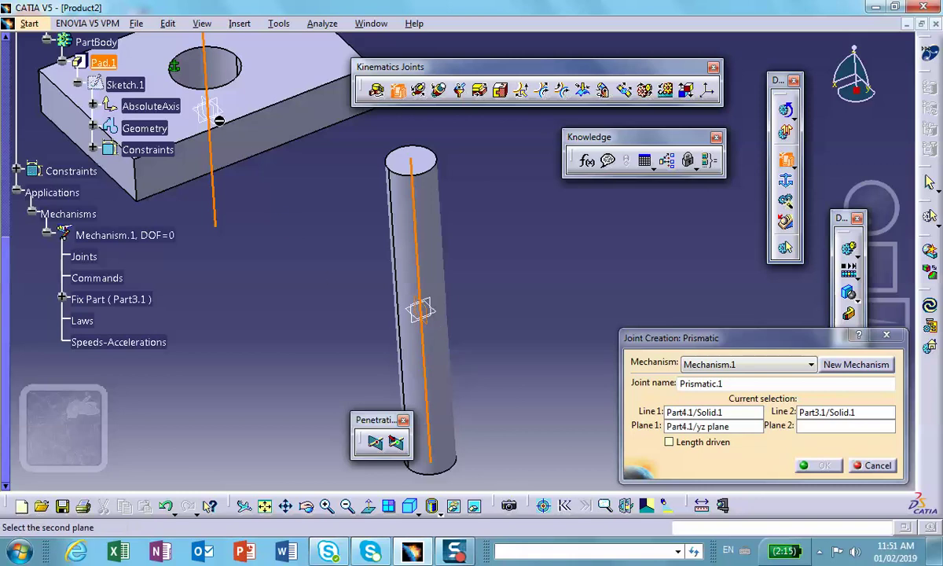
click(212, 118)
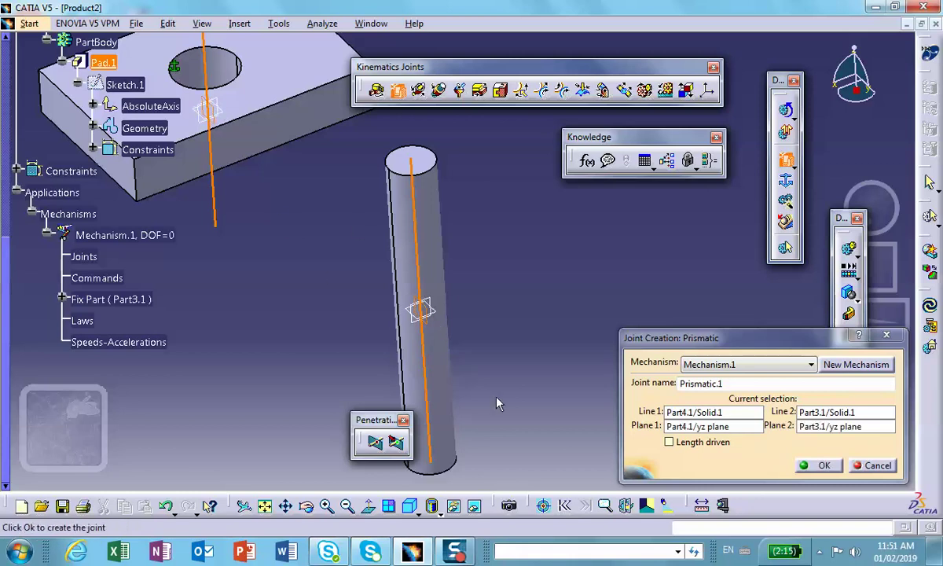
click(824, 465)
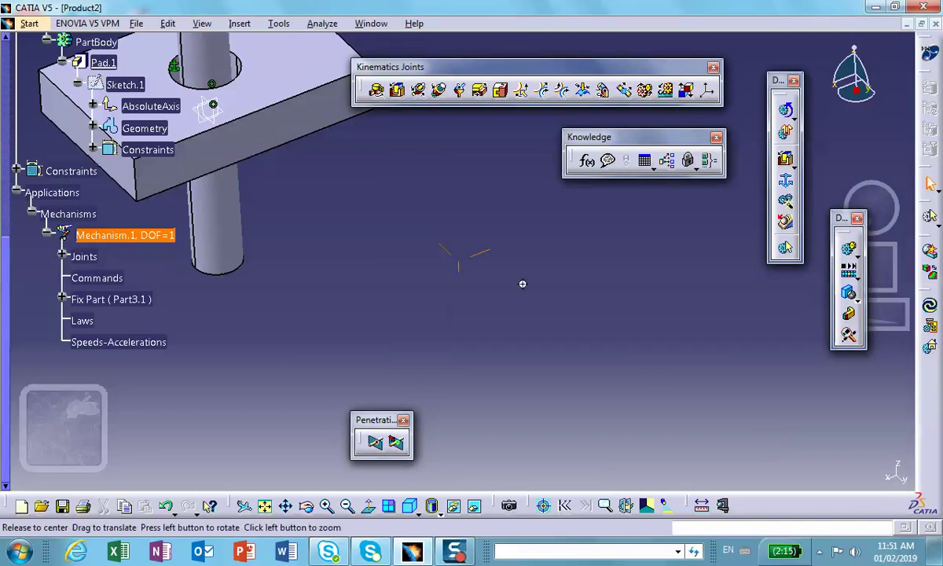
Expand Joints and open Prismatic.1 for editing
middle_drag(522, 283, 551, 355)
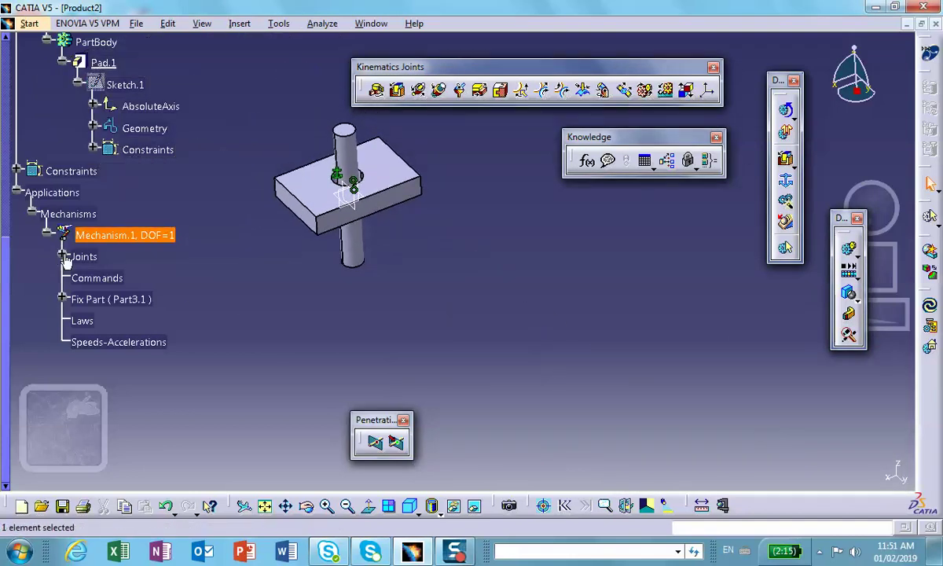
click(63, 256)
double_click(169, 277)
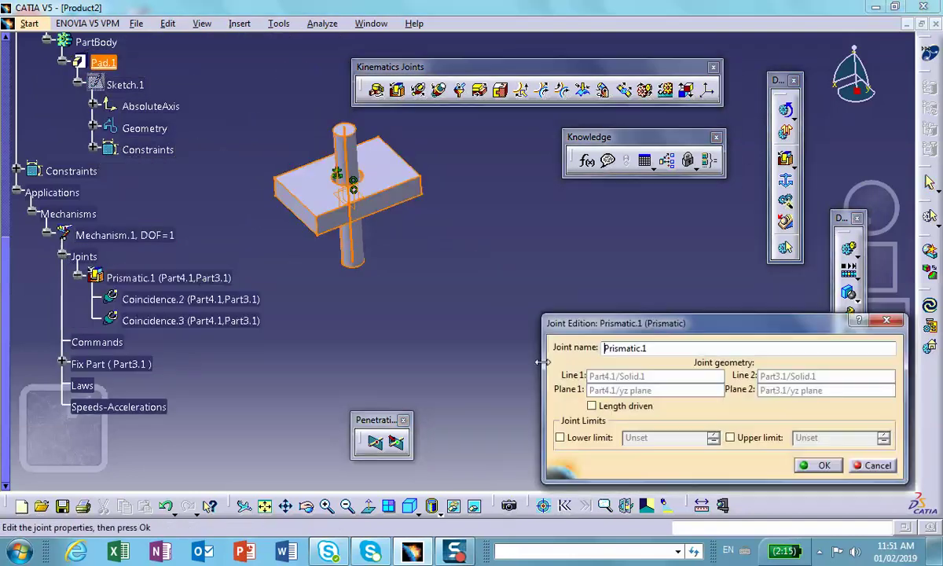
Make Prismatic.1 length driven, bringing Mechanism.1 to DOF=0
click(591, 405)
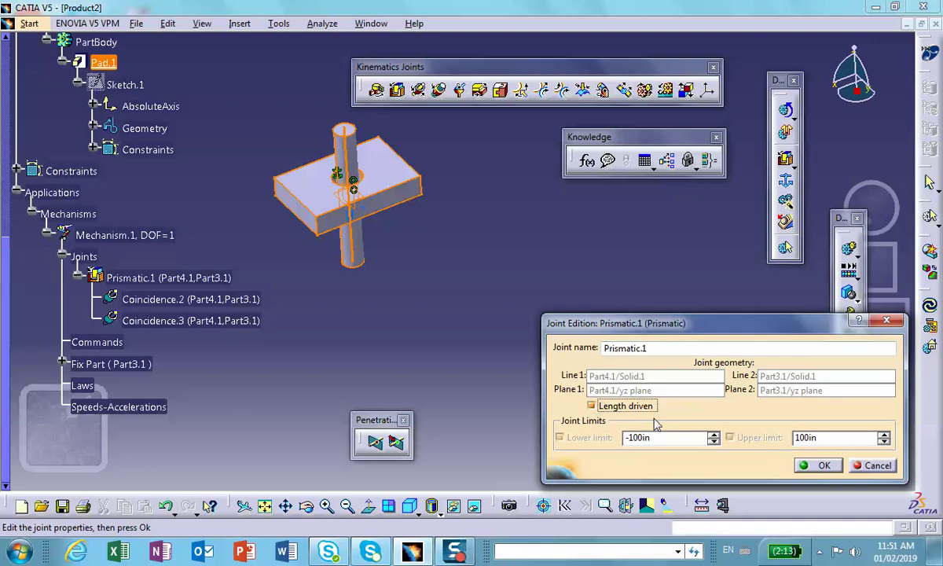
click(821, 465)
click(535, 305)
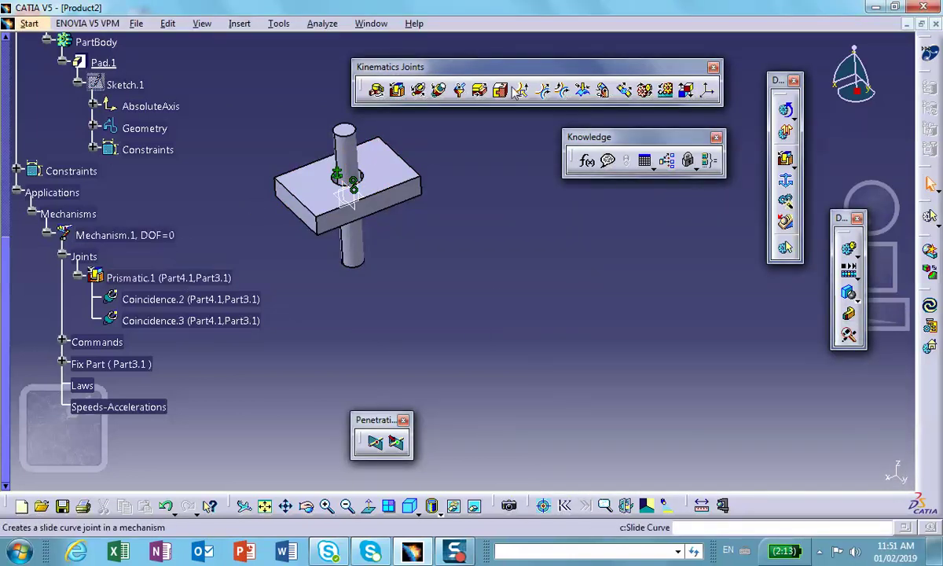
Simulate with Commands, sliding Command.1 to 62, then reset and close
click(785, 109)
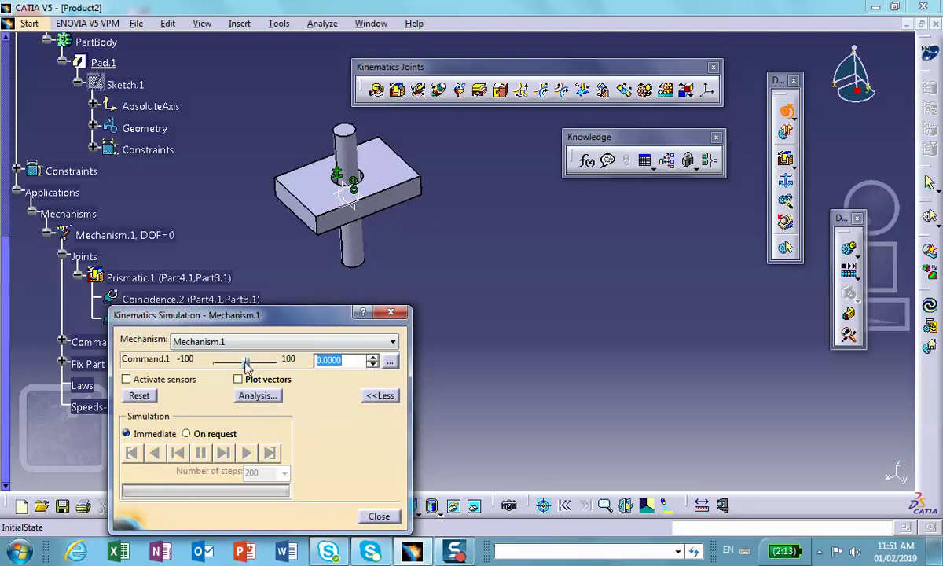
drag(246, 366, 265, 367)
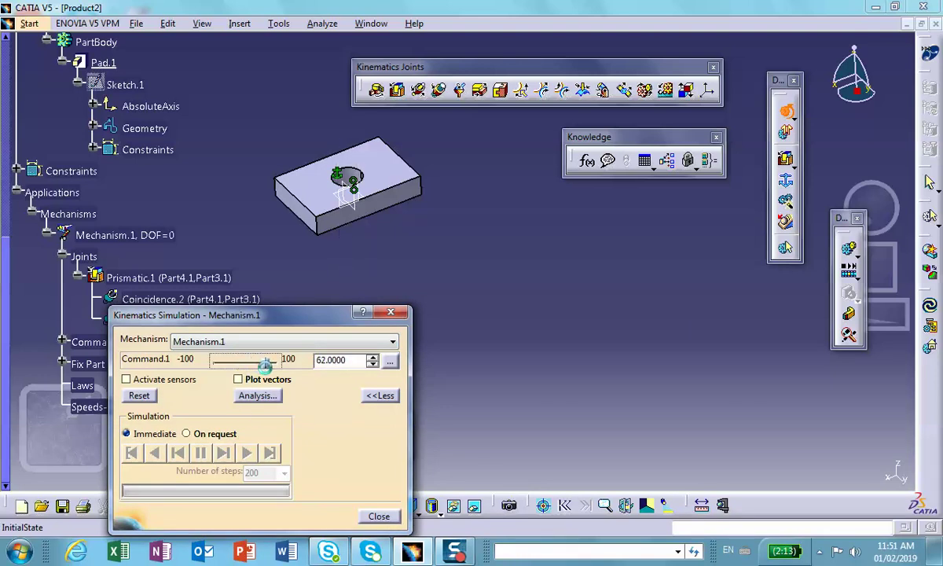
click(139, 395)
click(378, 515)
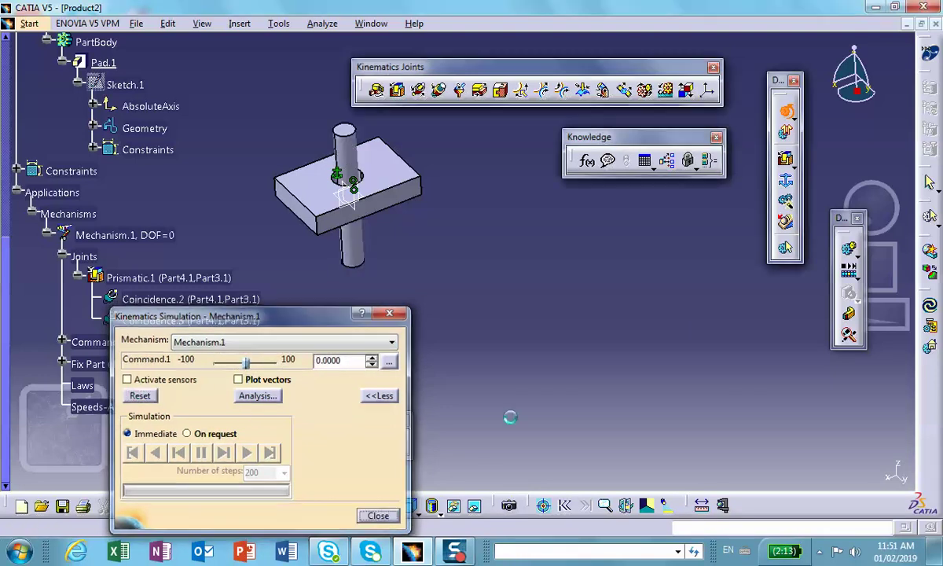
scroll(561, 377, down, 3)
scroll(130, 290, down, 2)
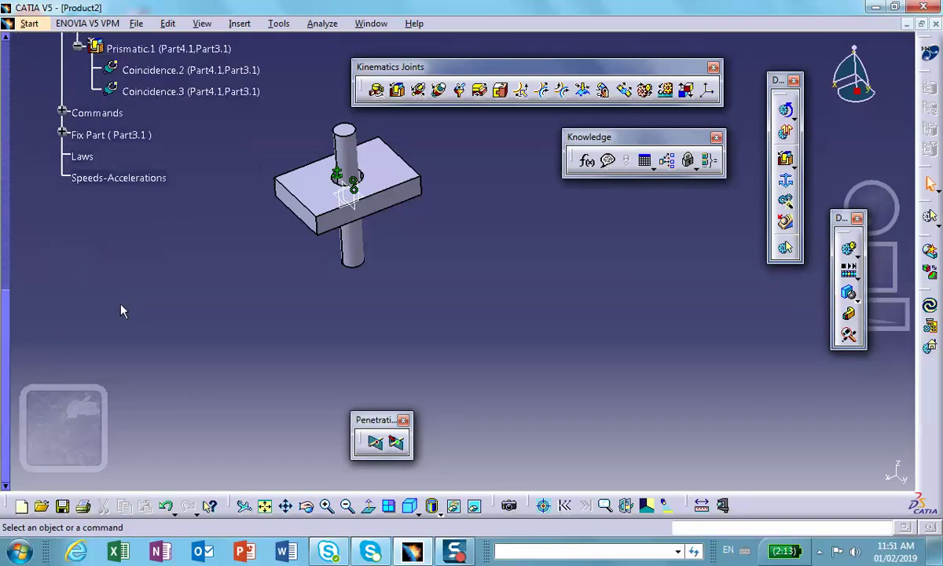
scroll(122, 311, up, 2)
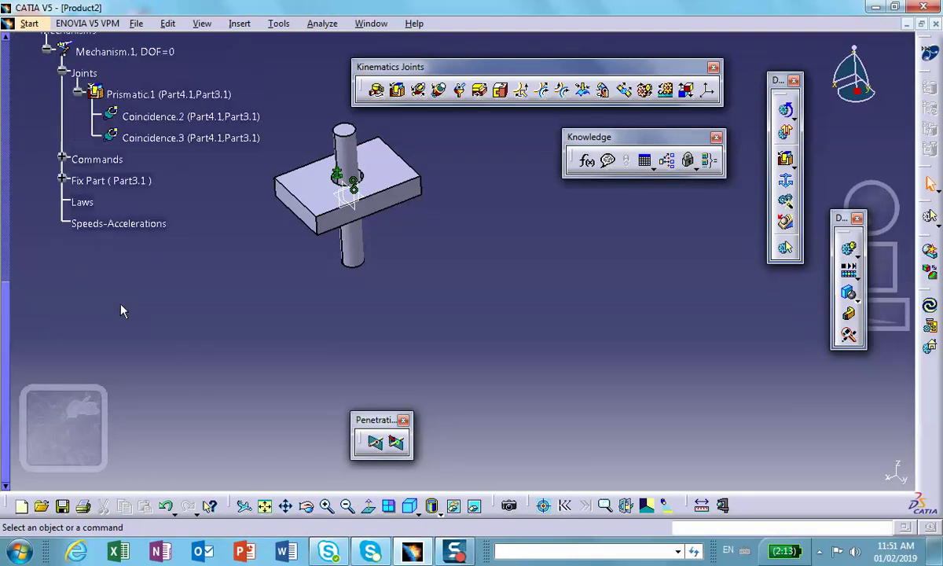
click(167, 509)
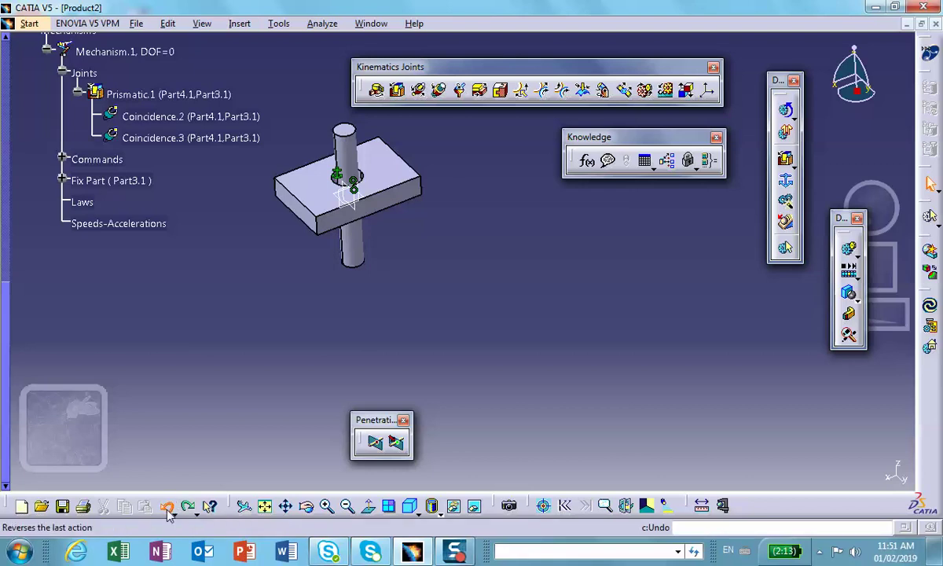
click(168, 508)
click(167, 508)
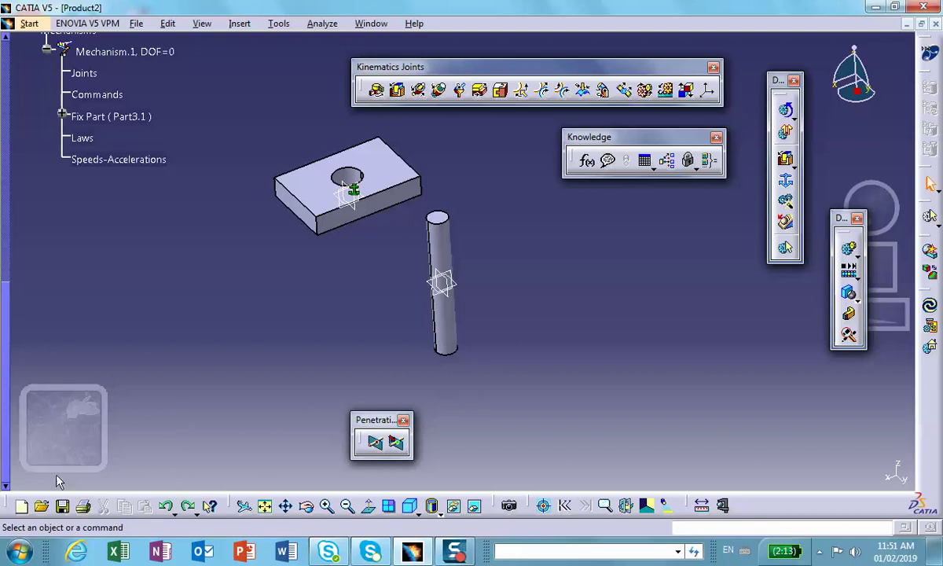
click(166, 506)
middle_drag(262, 407, 497, 401)
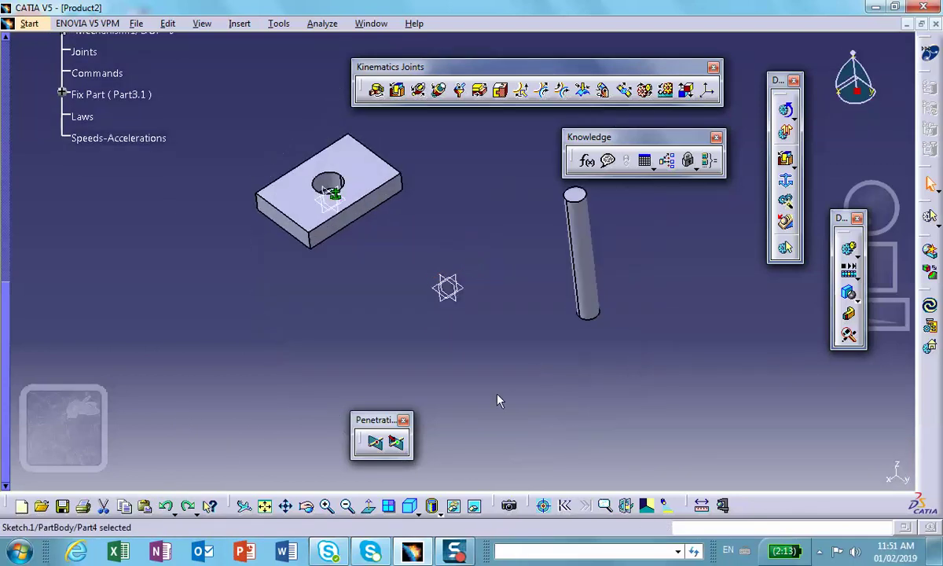
click(463, 295)
click(346, 223)
scroll(153, 246, up, 2)
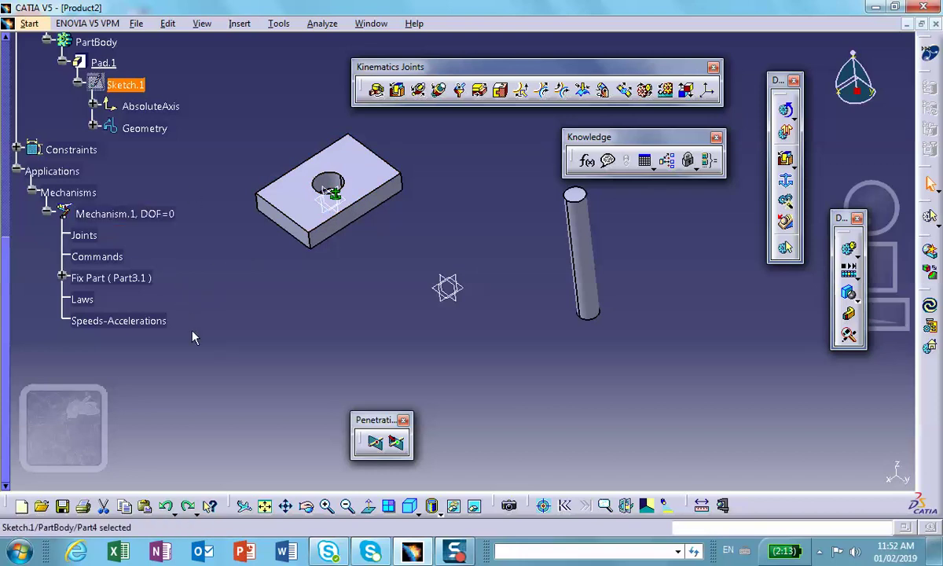
scroll(206, 278, up, 3)
scroll(114, 100, up, 3)
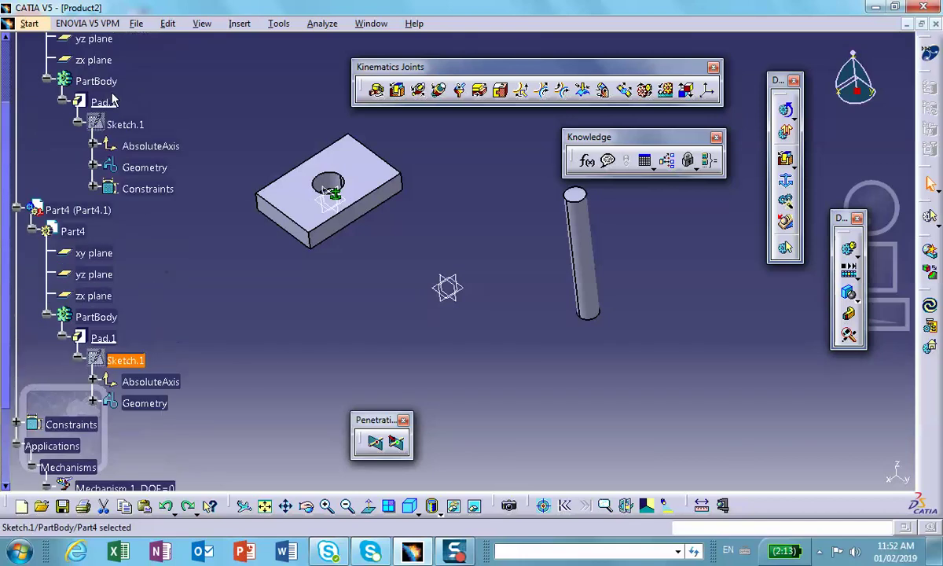
scroll(114, 99, up, 5)
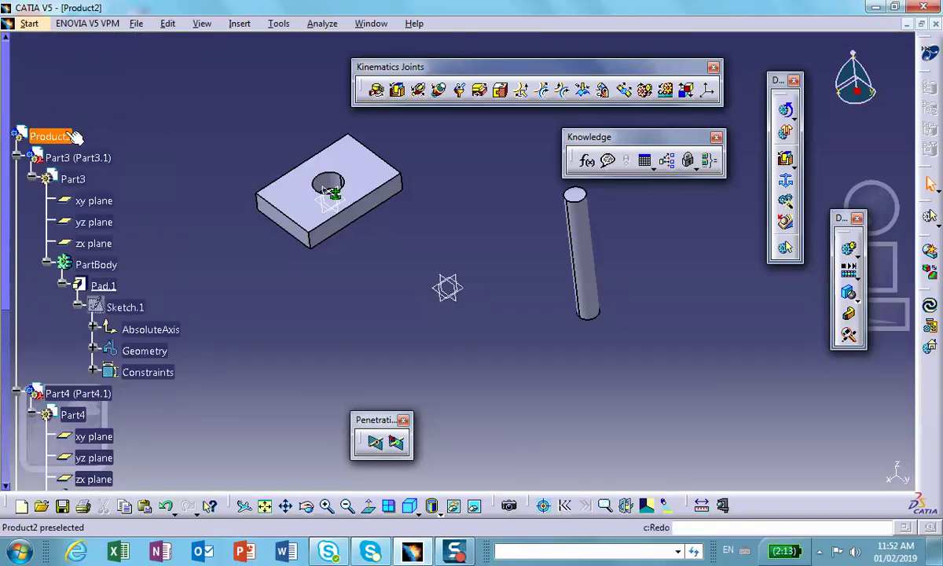
click(73, 137)
Switch Product2 to the Assembly Design workbench
click(29, 23)
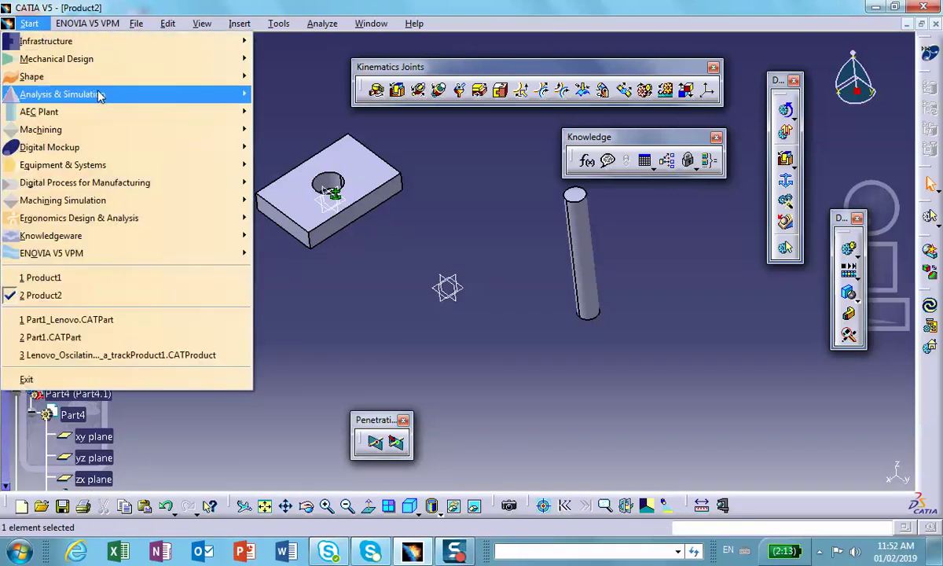
mouse_move(102, 62)
click(278, 78)
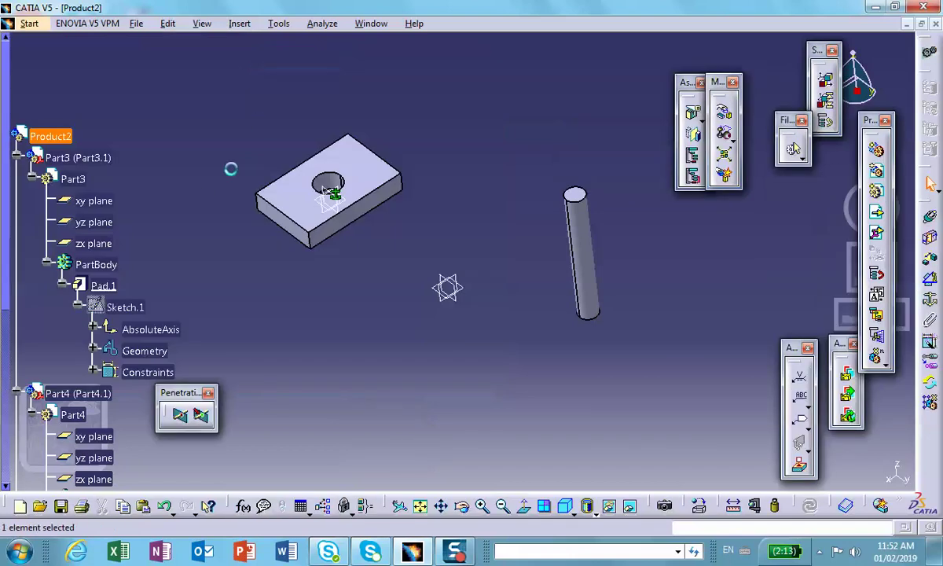
scroll(192, 185, down, 5)
scroll(188, 182, down, 3)
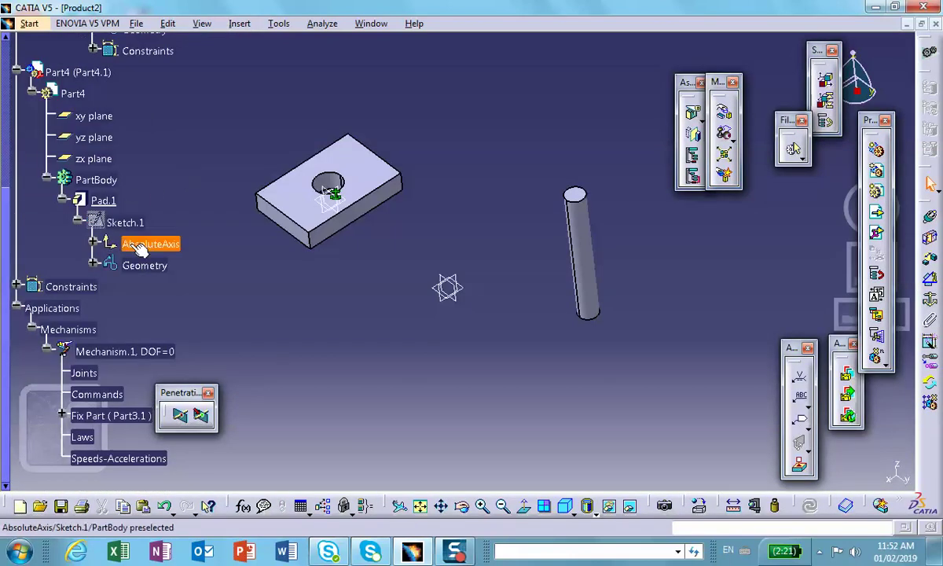
scroll(165, 212, down, 2)
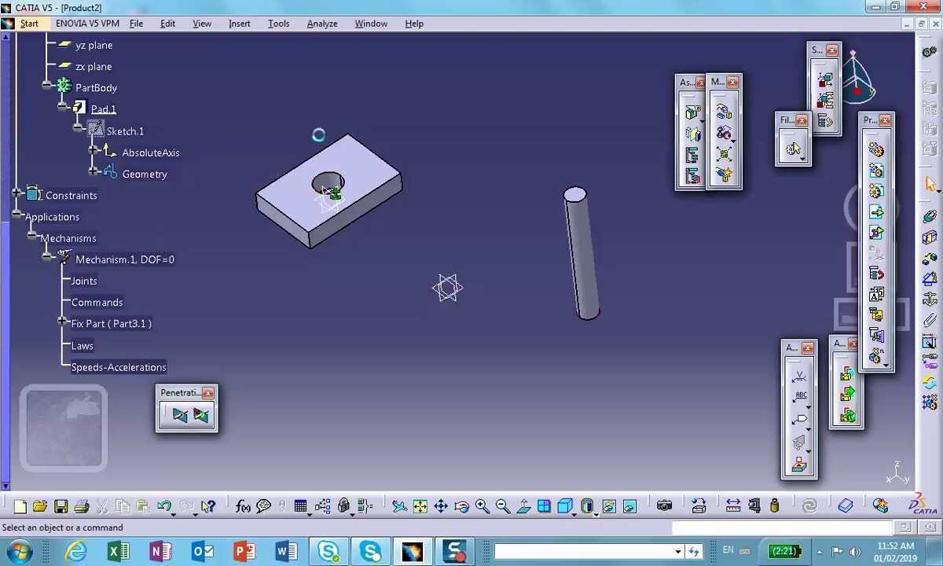
Expand Constraints to reveal Fix.1 on Part3.1, leaving it unchanged
click(16, 194)
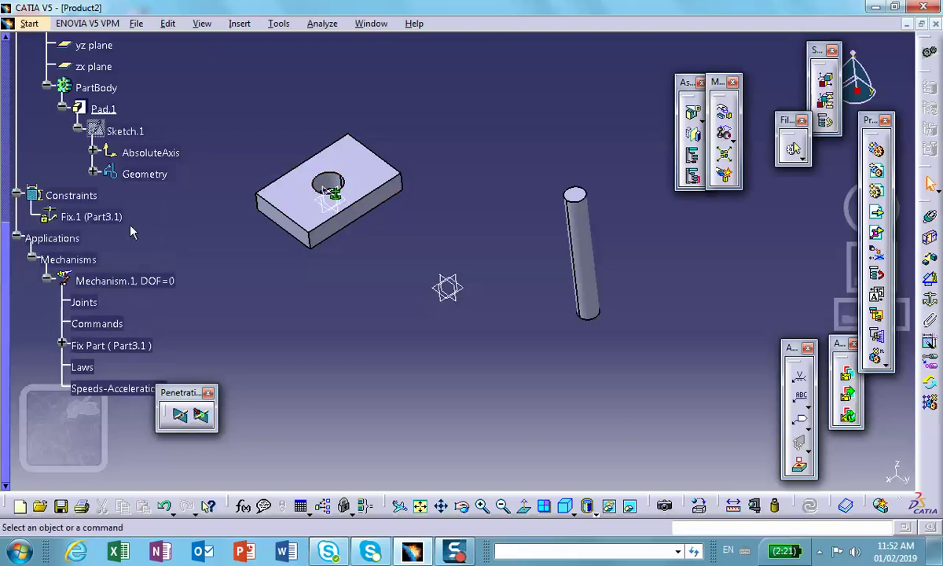
right_click(116, 220)
click(315, 368)
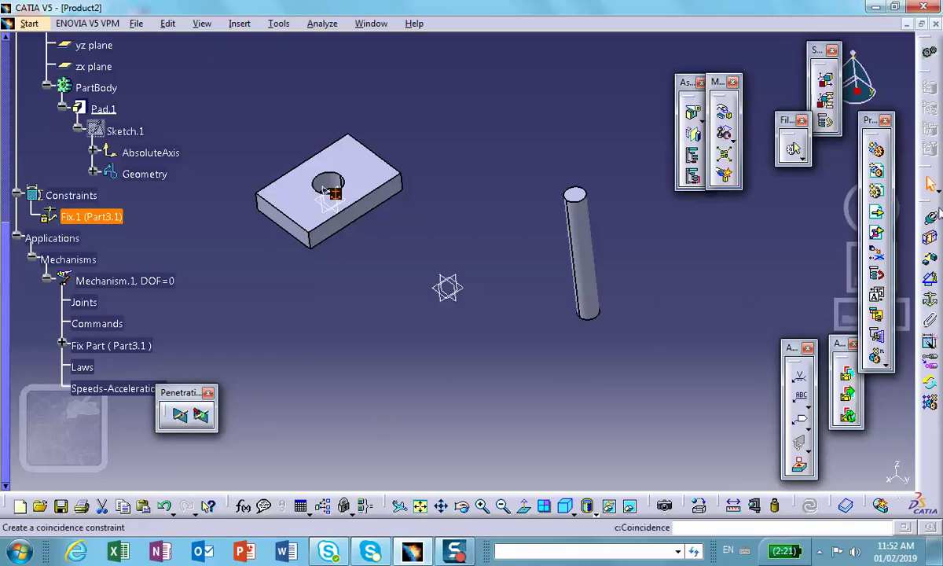
Create Angle.2 at 0deg between Part4's yz plane and the block's plane
drag(626, 95, 380, 117)
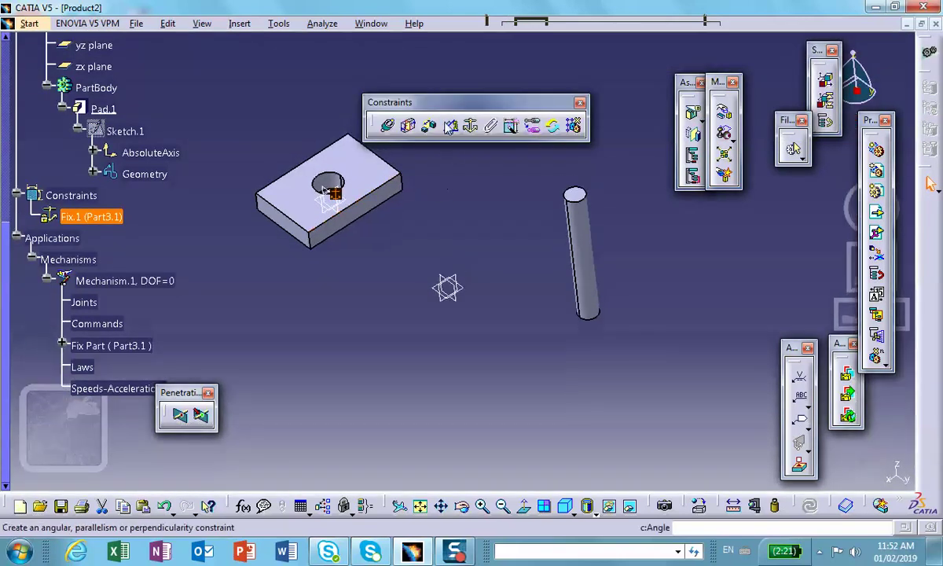
drag(456, 104, 466, 63)
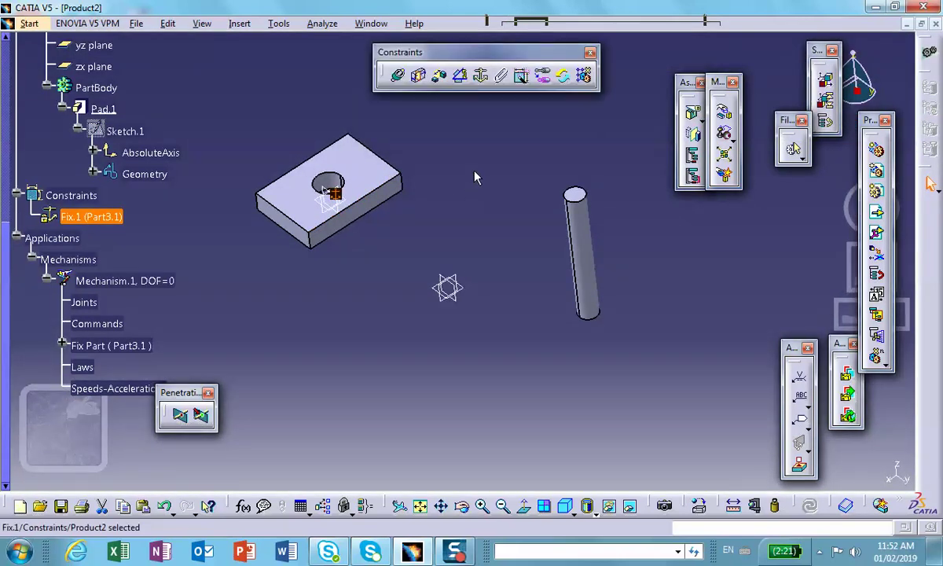
click(461, 76)
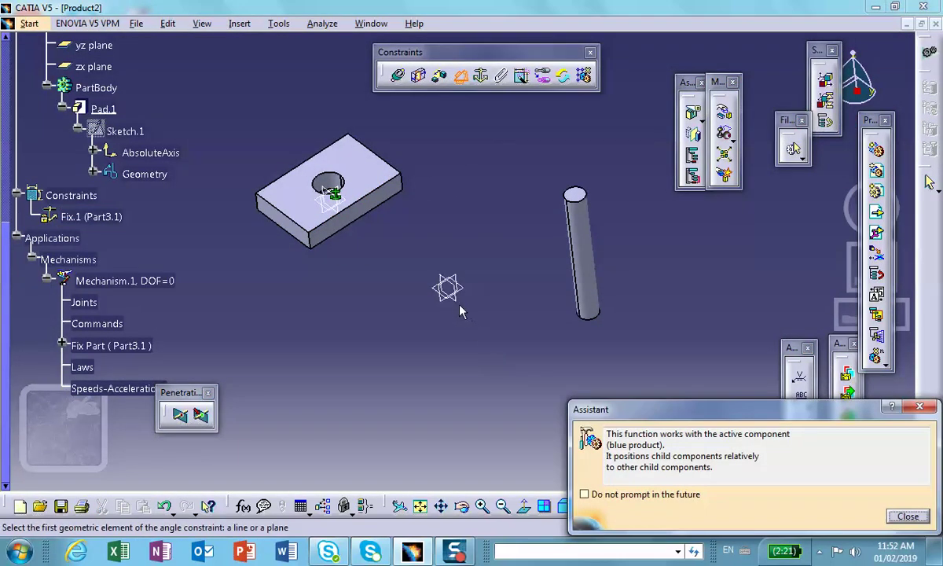
click(462, 301)
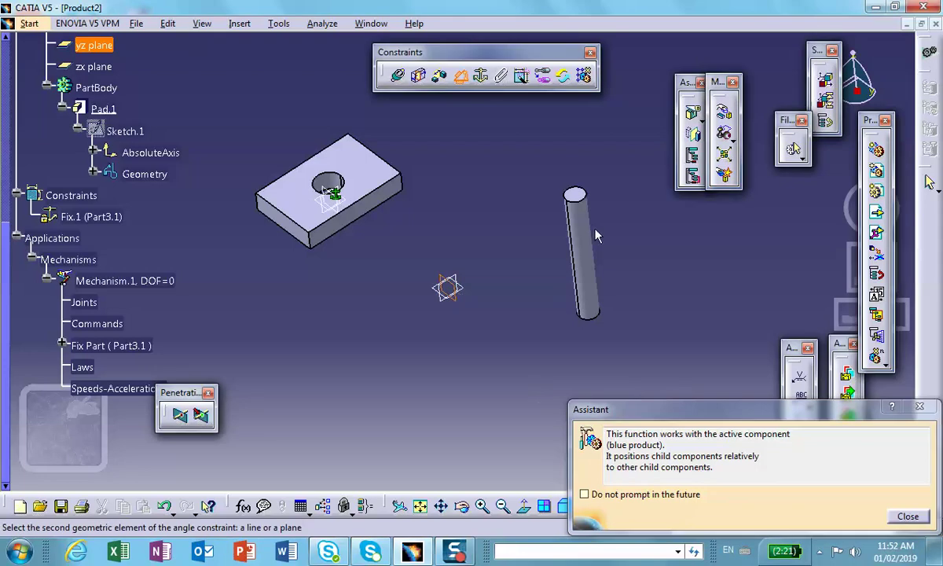
click(346, 219)
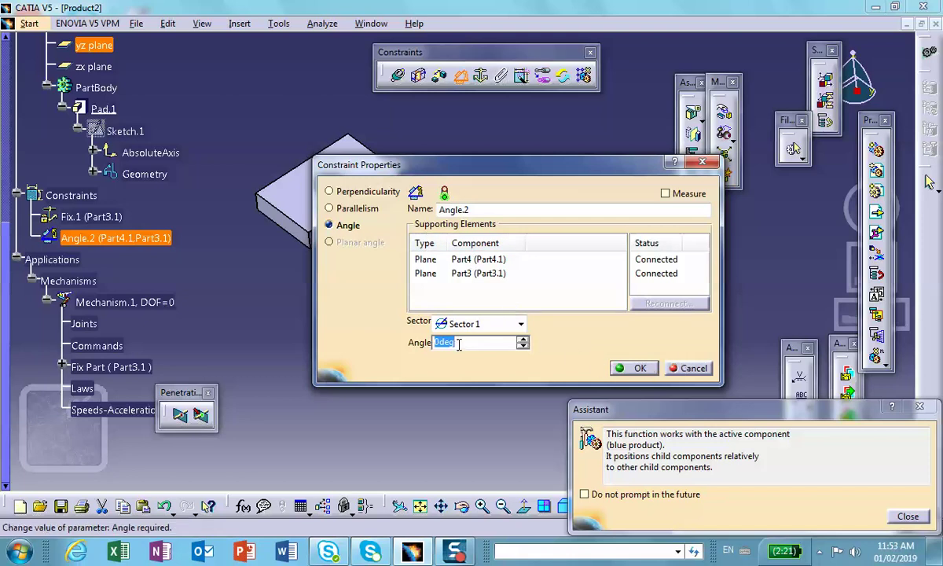
click(633, 373)
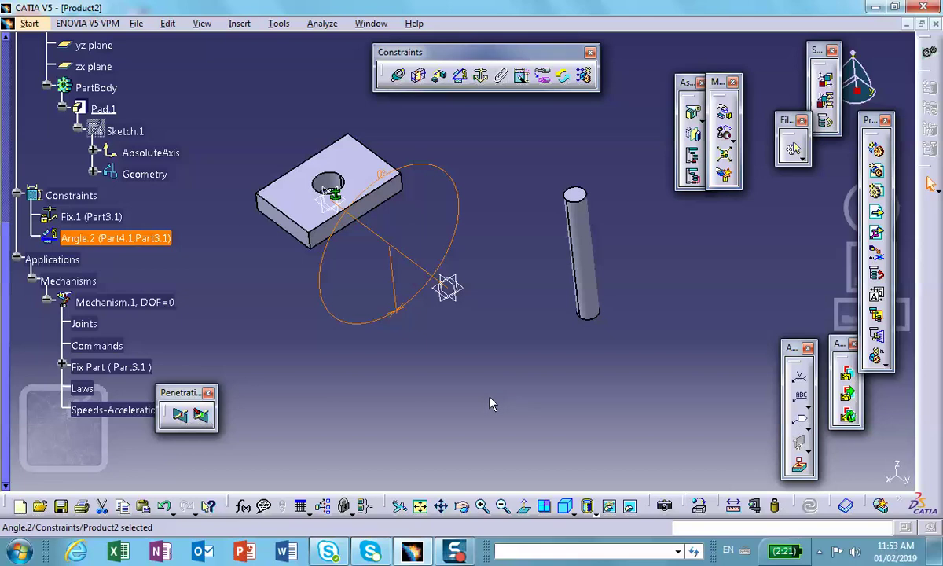
Delete Mechanism.1 with 'Delete all children' left unchecked
scroll(213, 118, down, 2)
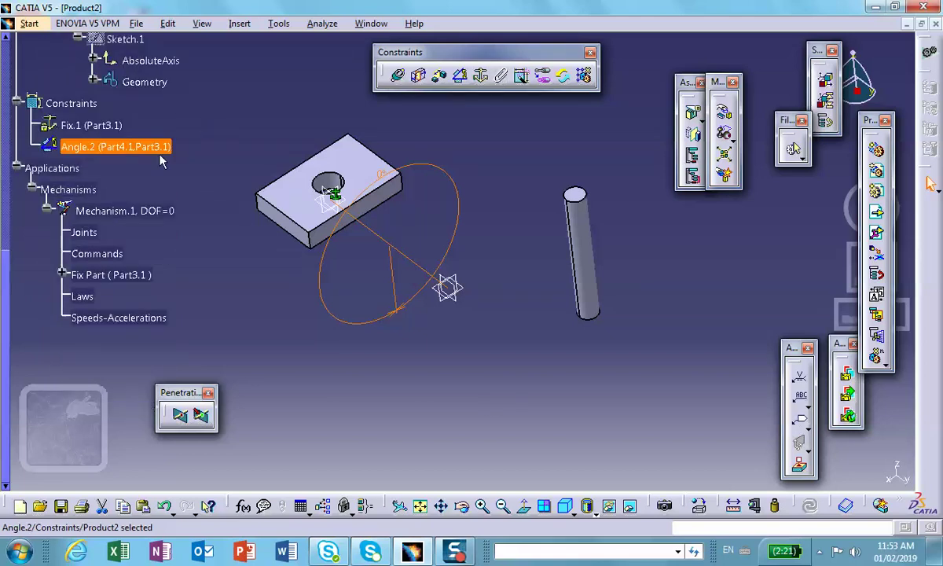
right_click(112, 212)
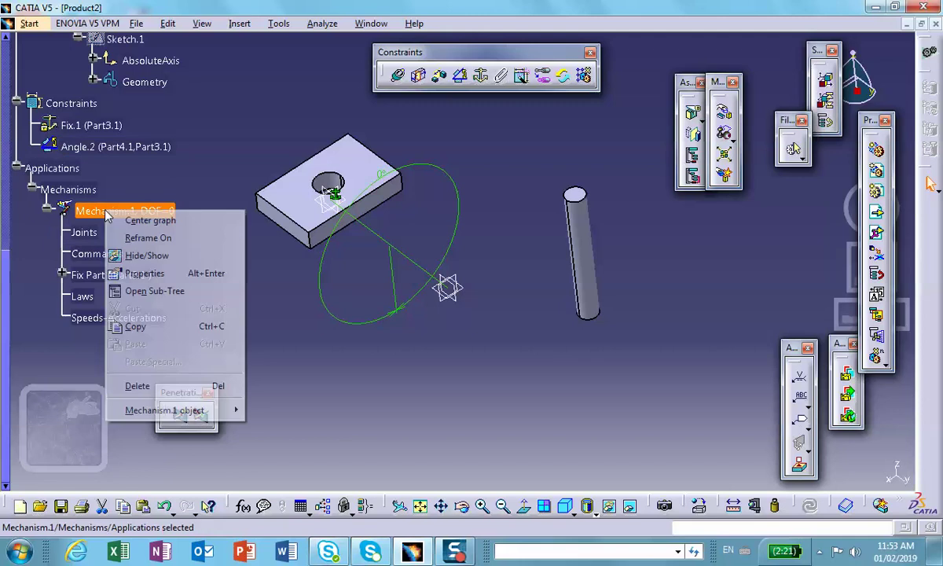
click(160, 386)
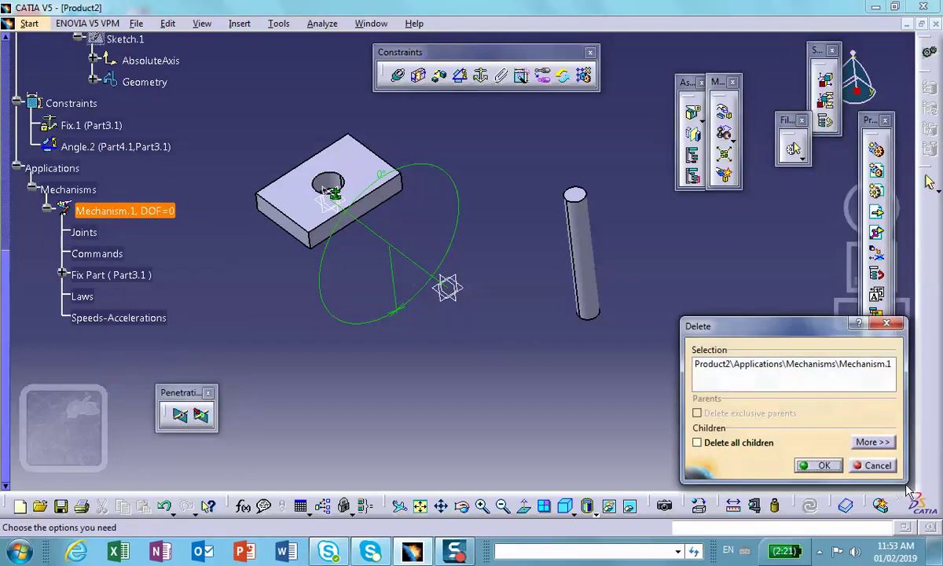
click(697, 442)
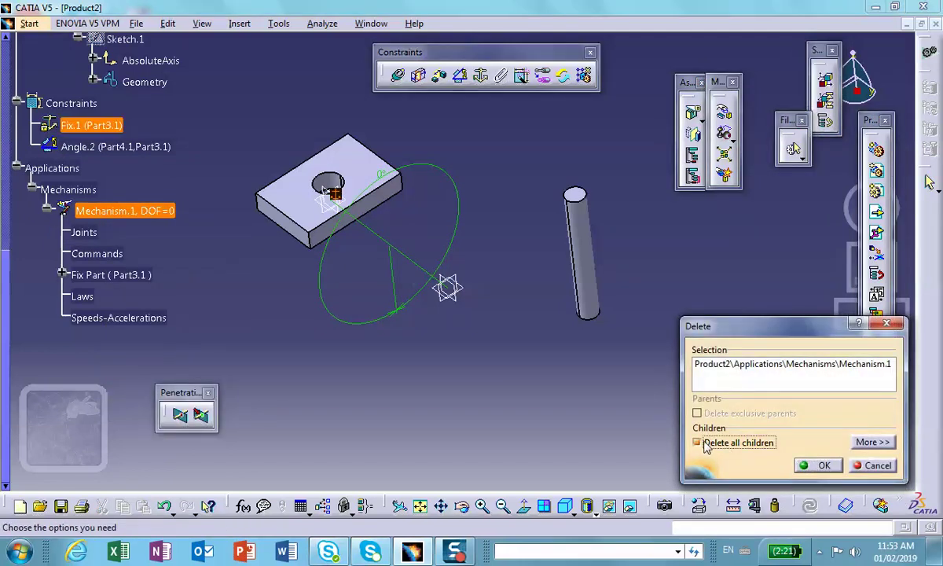
click(697, 442)
click(825, 465)
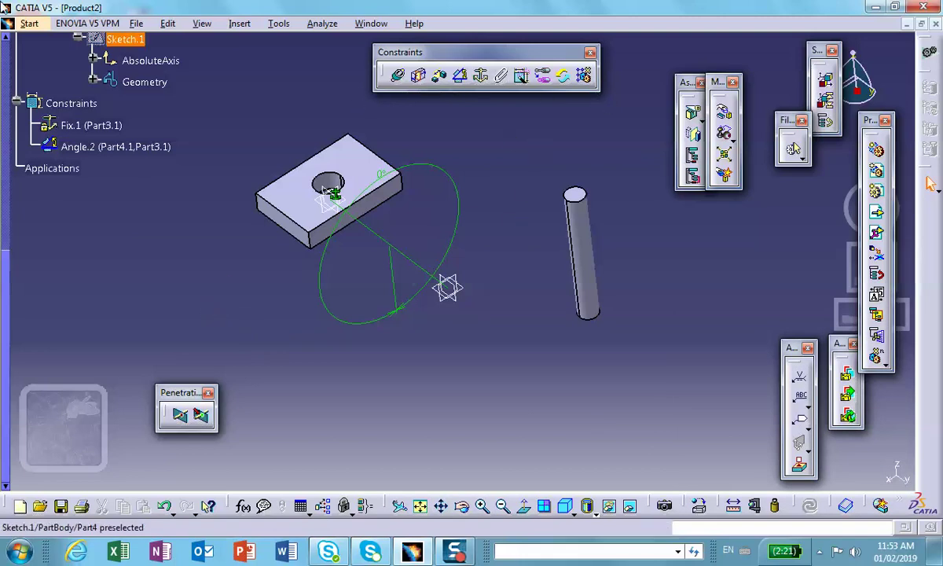
Constrain the rod's axis coincident with the hole's axis and update the assembly
click(28, 24)
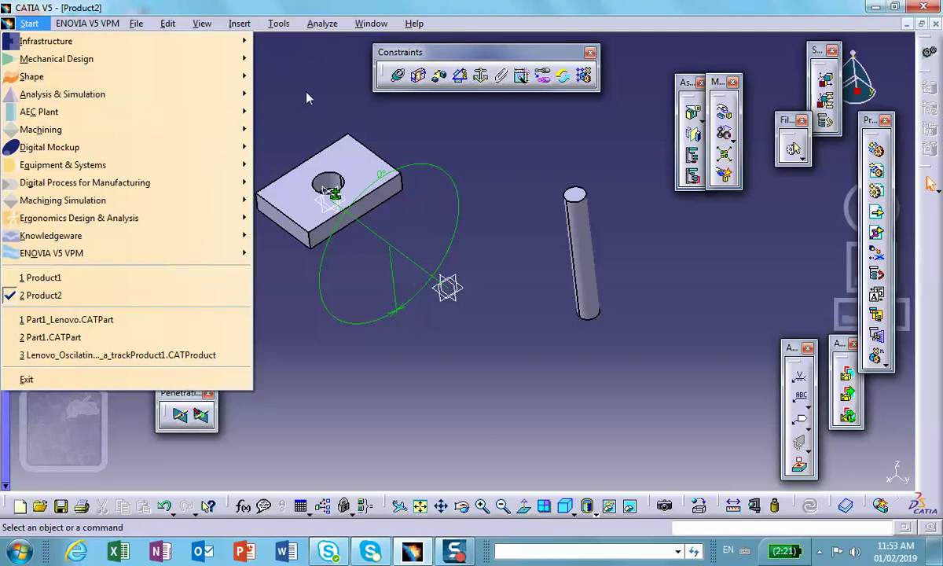
key(Escape)
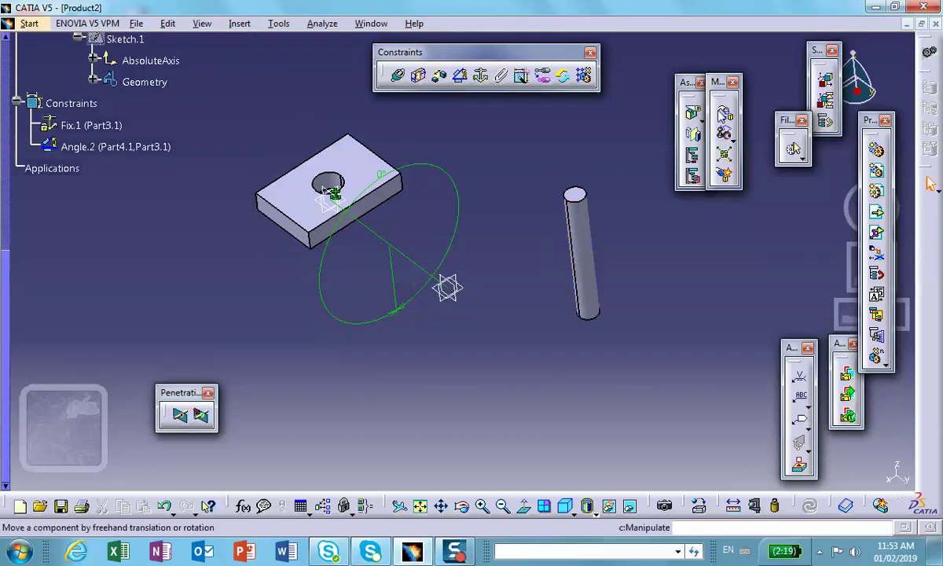
click(418, 76)
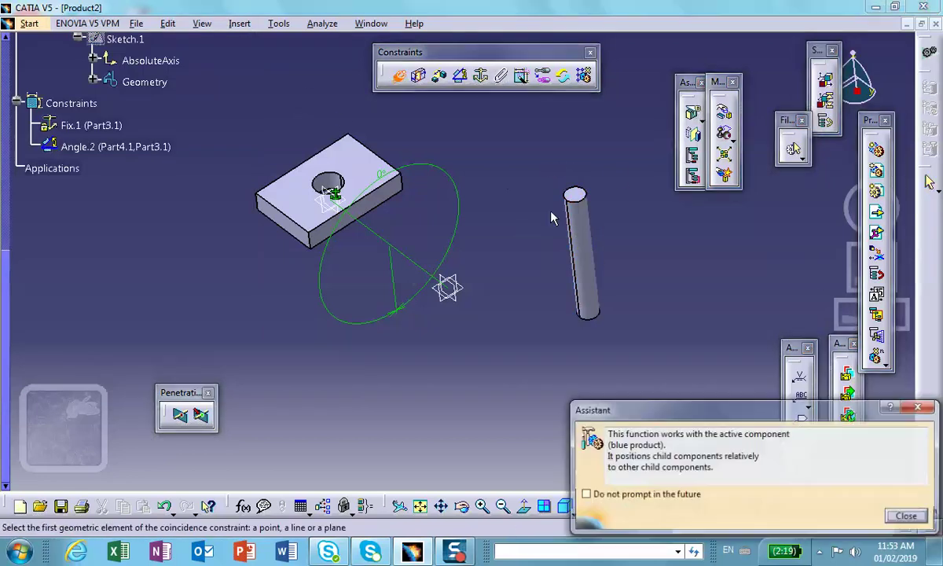
click(334, 181)
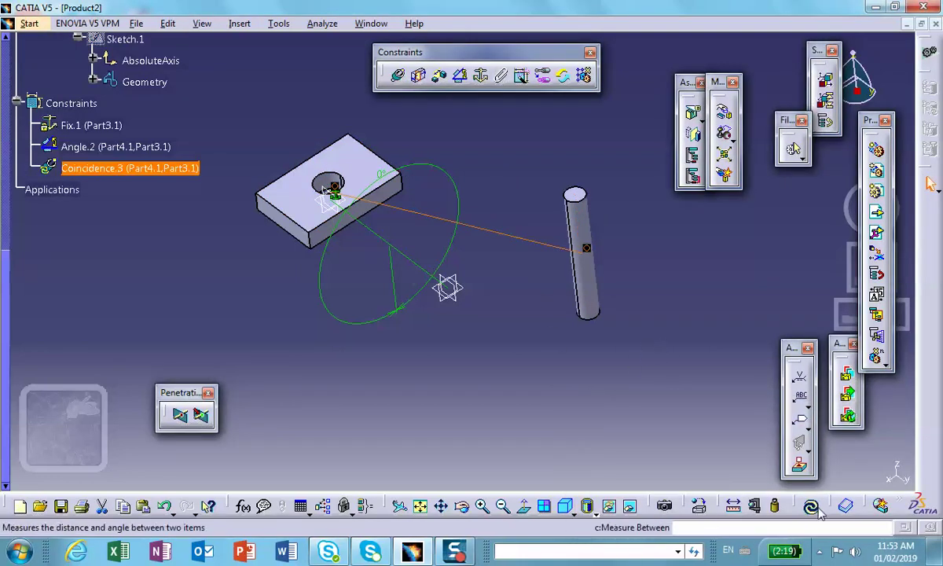
key(ctrl+u)
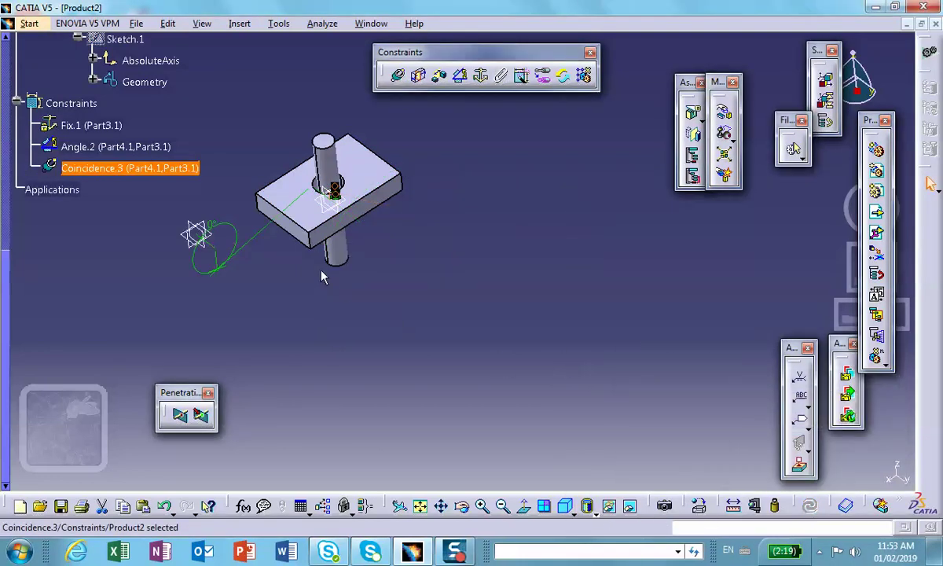
click(29, 24)
In DMU Kinematics, convert assembly constraints into a new mechanism named Mechanism.1
mouse_move(69, 147)
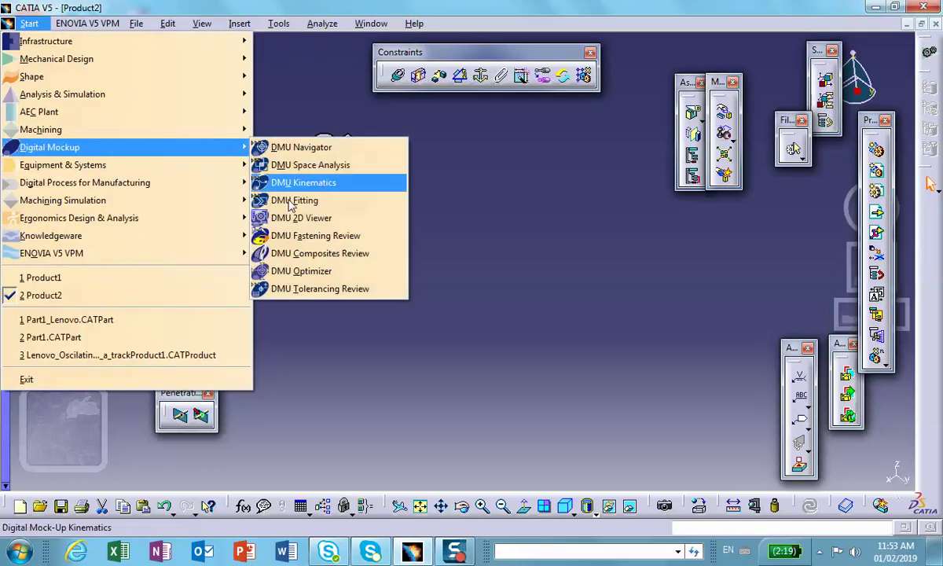
click(293, 183)
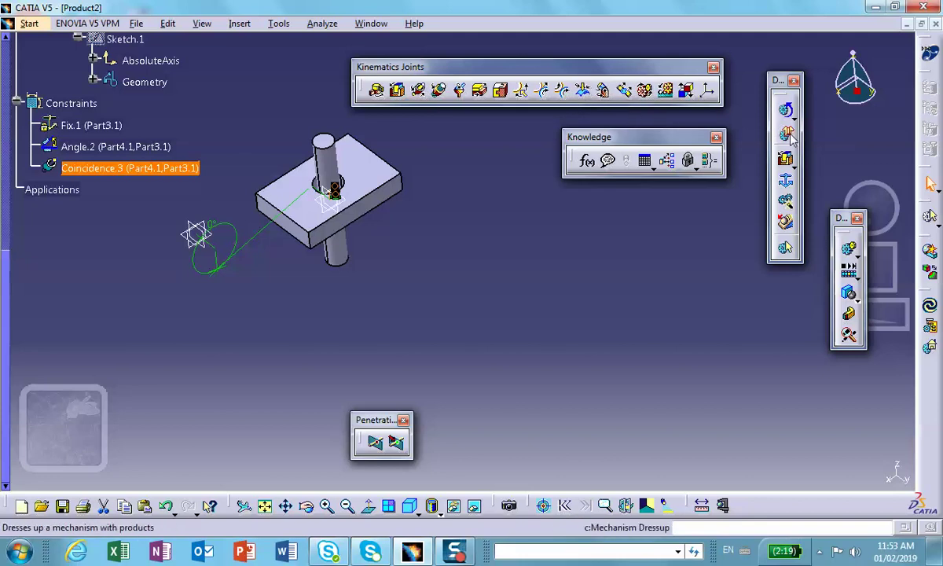
click(789, 209)
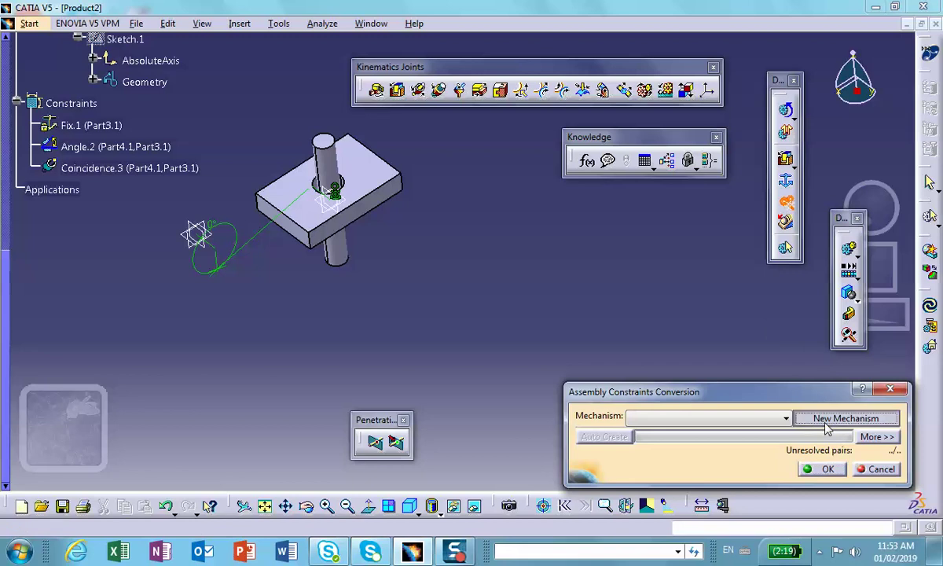
click(797, 417)
click(817, 465)
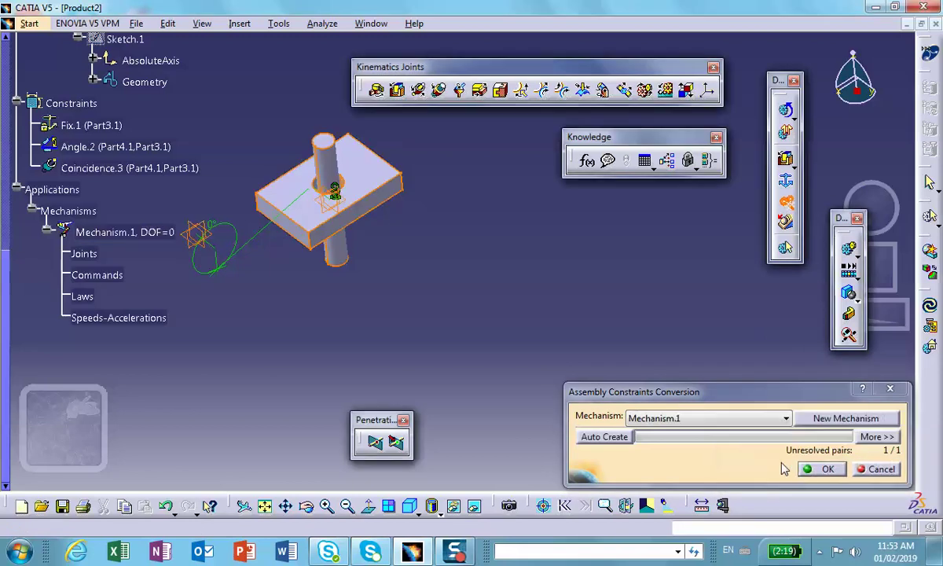
click(826, 526)
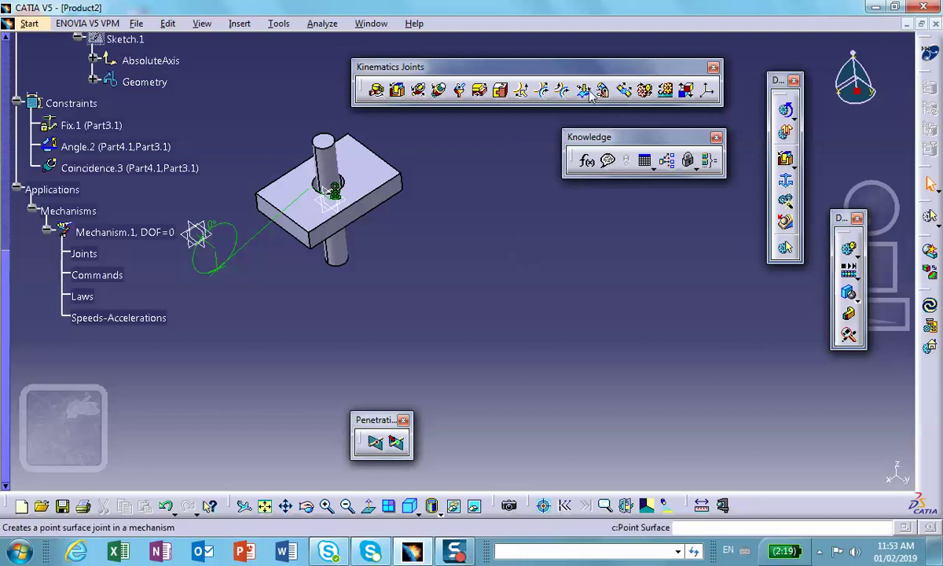
Auto-create the remaining constraint conversion and show the resulting Prismatic.1 under Joints
click(786, 202)
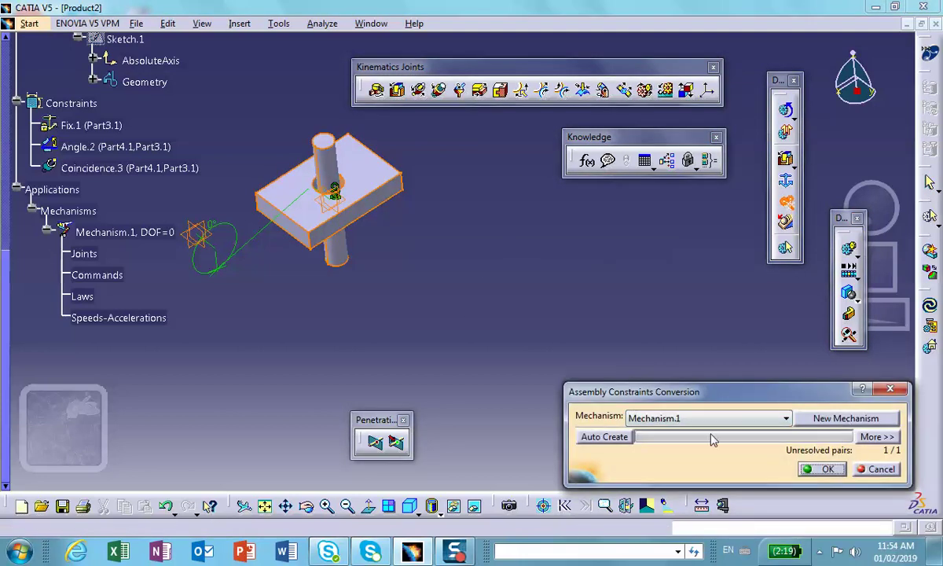
click(603, 437)
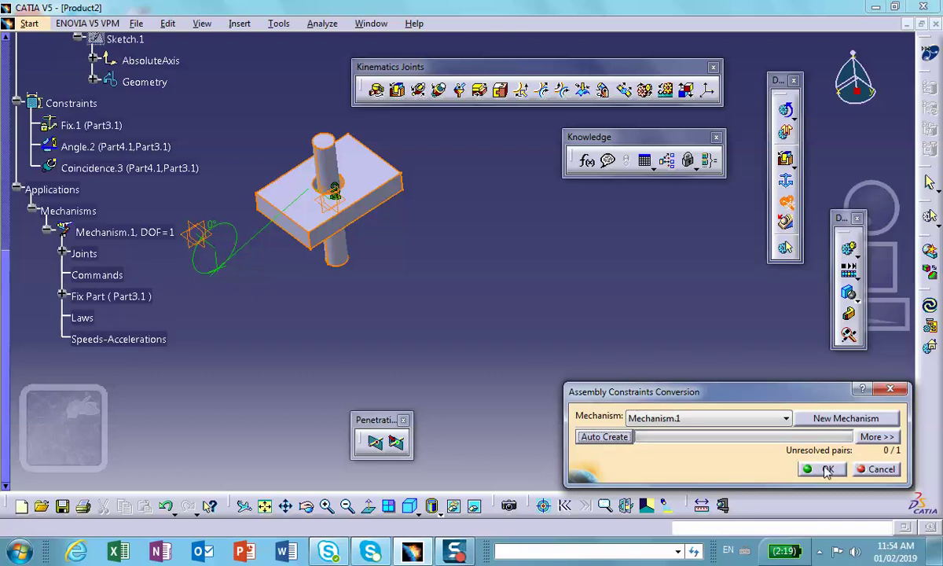
click(827, 470)
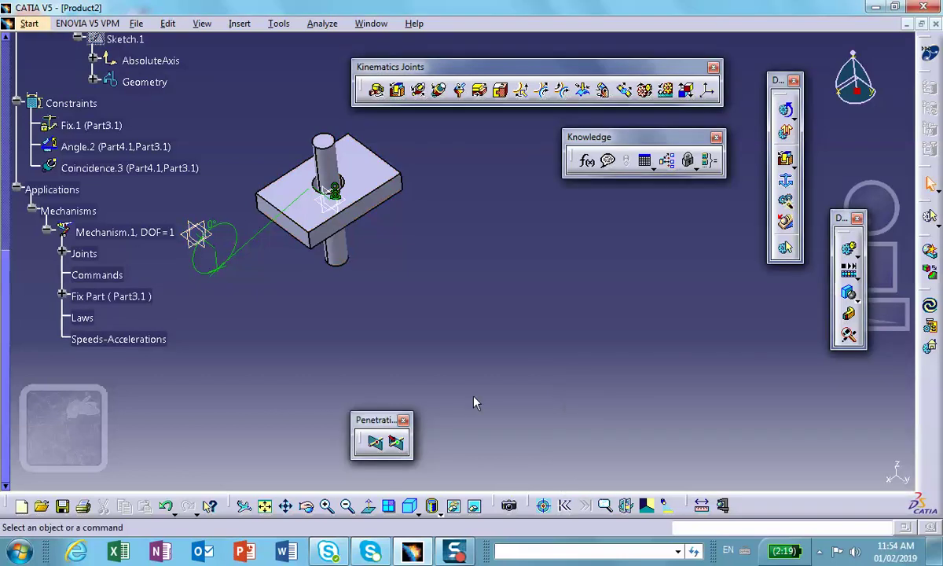
click(60, 254)
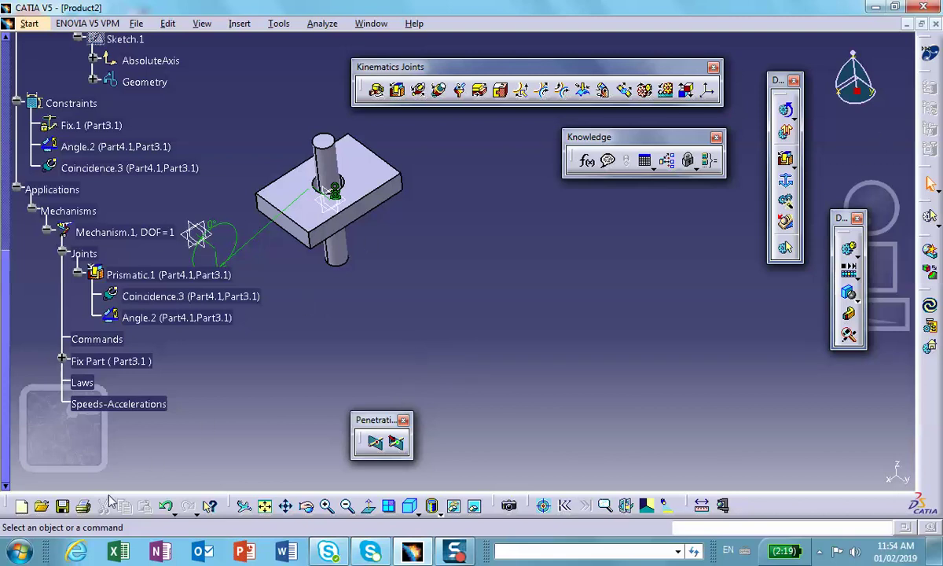
Delete Prismatic.1 and Coincidence.3, then undo once to restore the Mechanisms branch
click(167, 506)
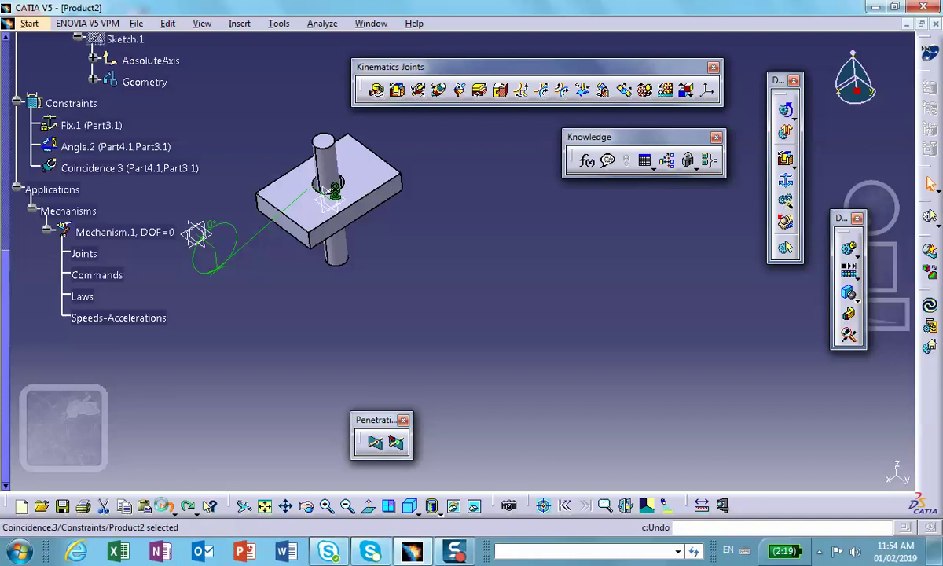
click(167, 507)
click(167, 507)
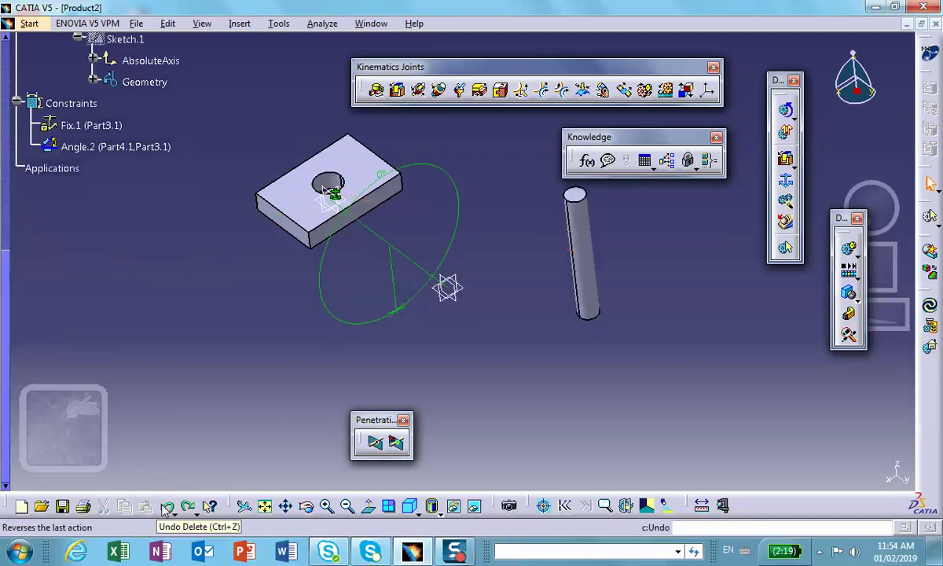
click(167, 507)
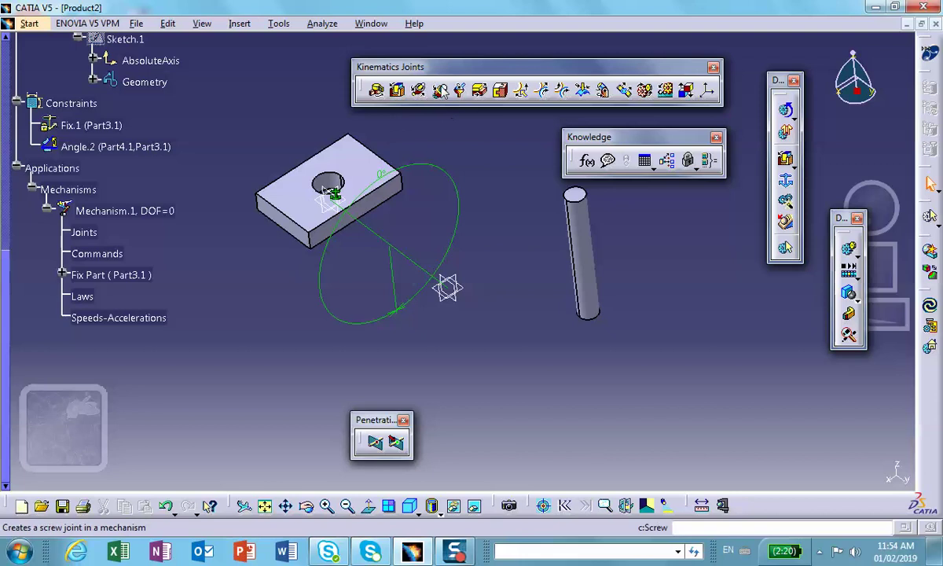
click(397, 89)
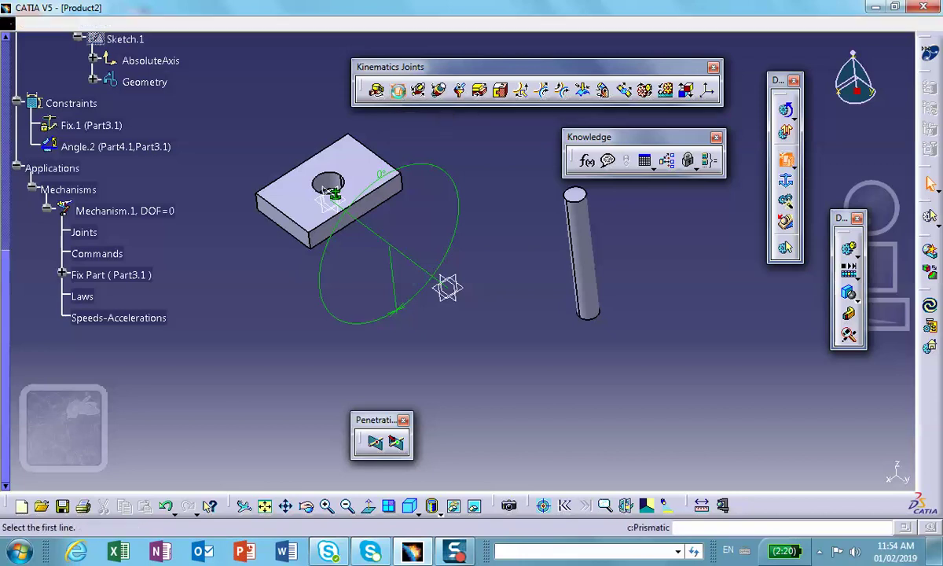
click(579, 249)
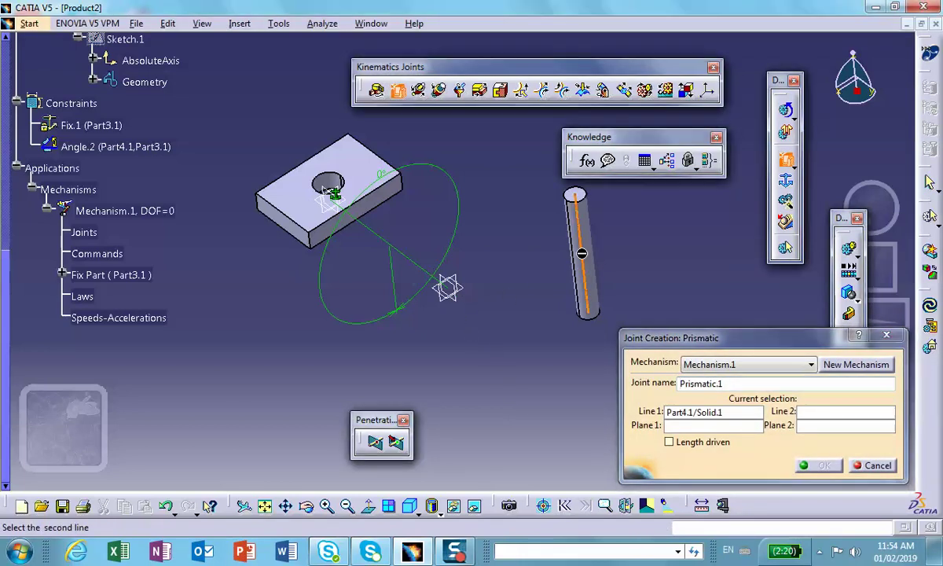
click(333, 187)
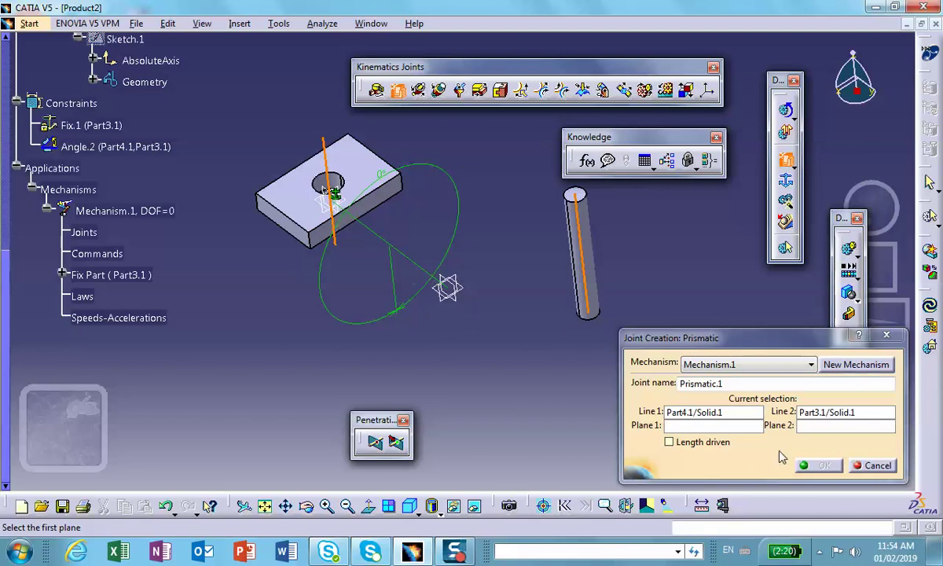
click(331, 210)
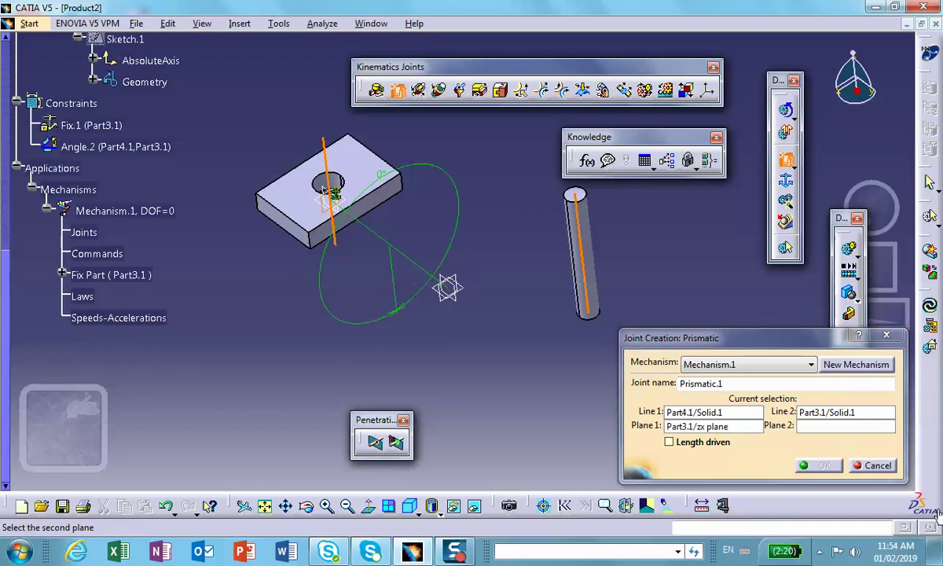
click(876, 465)
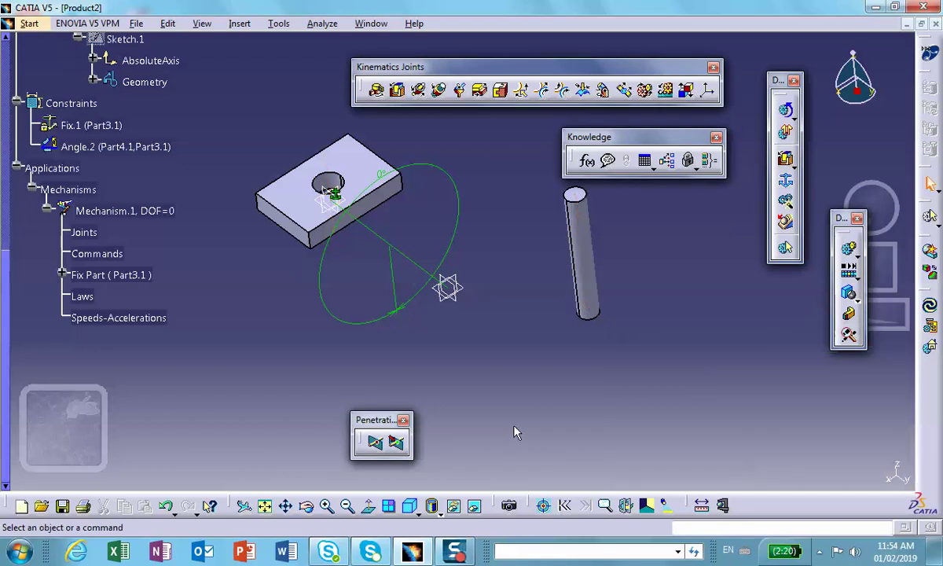
Edit Part4's Sketch.1, confirm its constraint definition, and exit back to the 3D part
scroll(178, 327, up, 3)
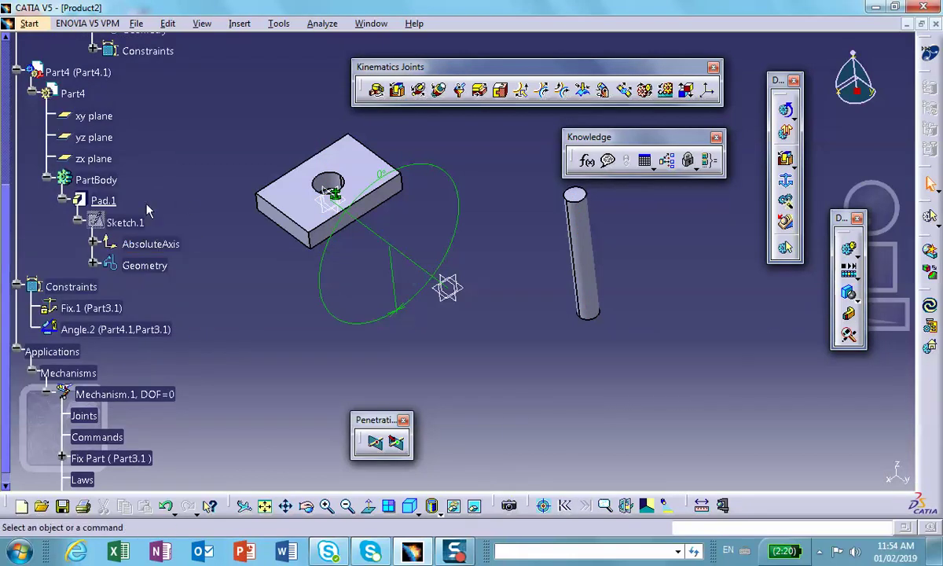
double_click(132, 223)
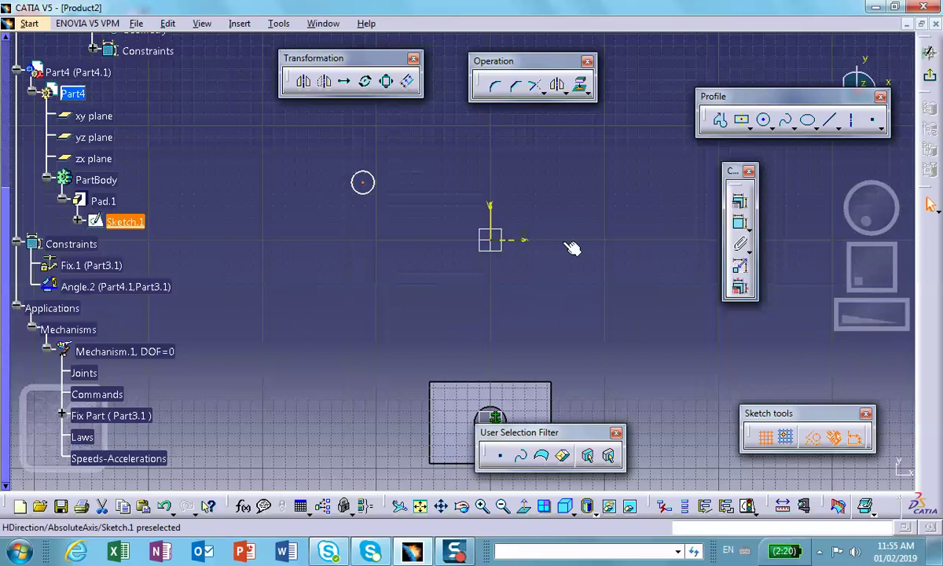
click(739, 200)
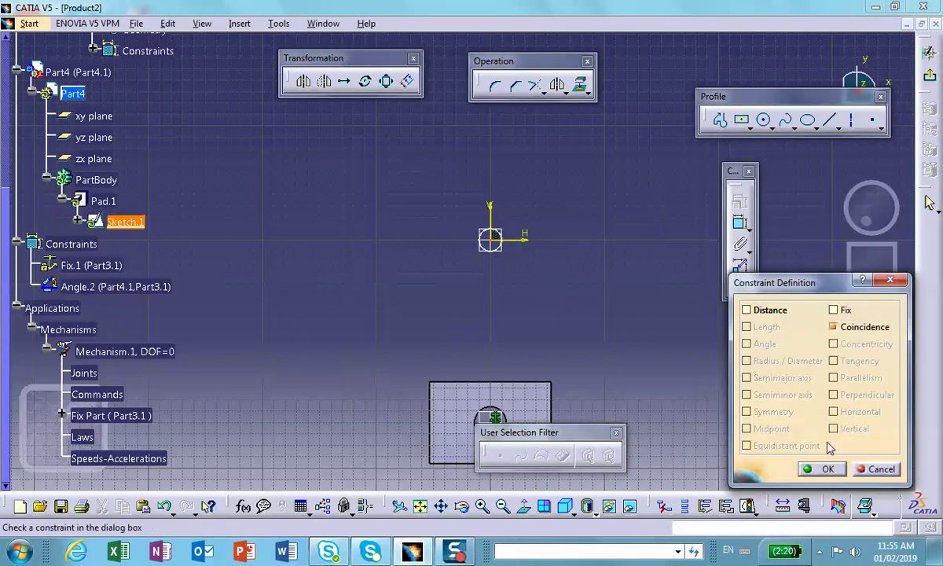
click(822, 469)
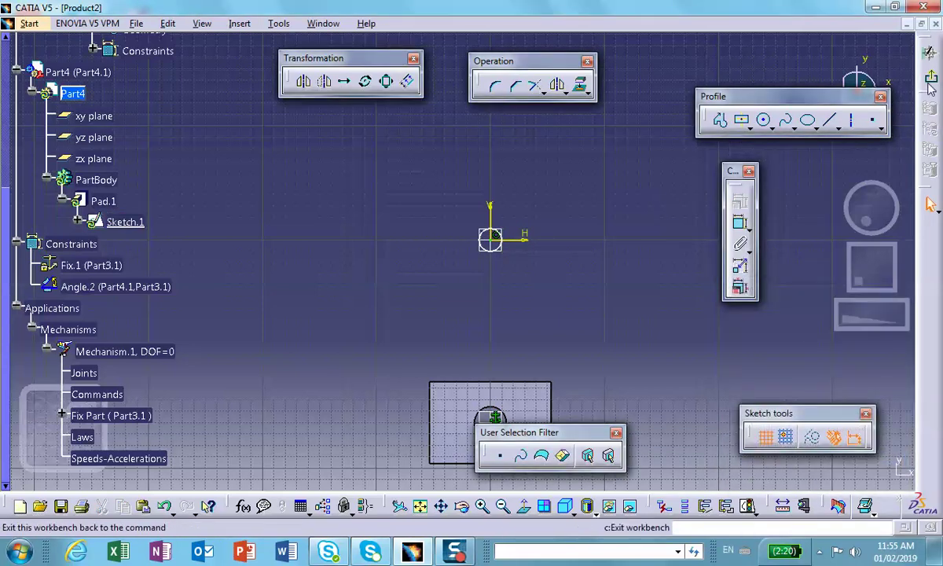
click(929, 52)
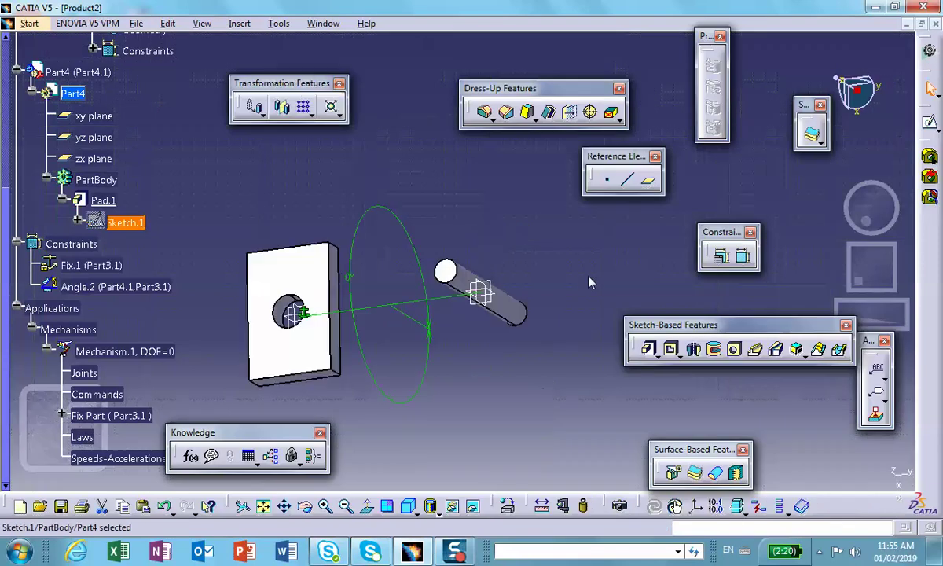
Clear the sketch selection and make Mechanism.1 active again for kinematics work
click(187, 269)
scroll(187, 267, down, 5)
scroll(173, 243, up, 4)
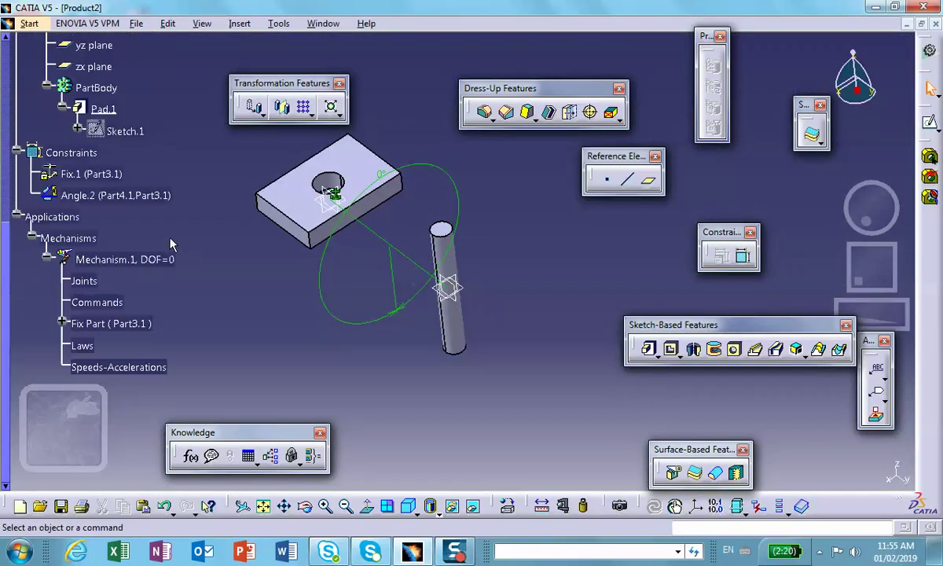
click(118, 260)
double_click(118, 259)
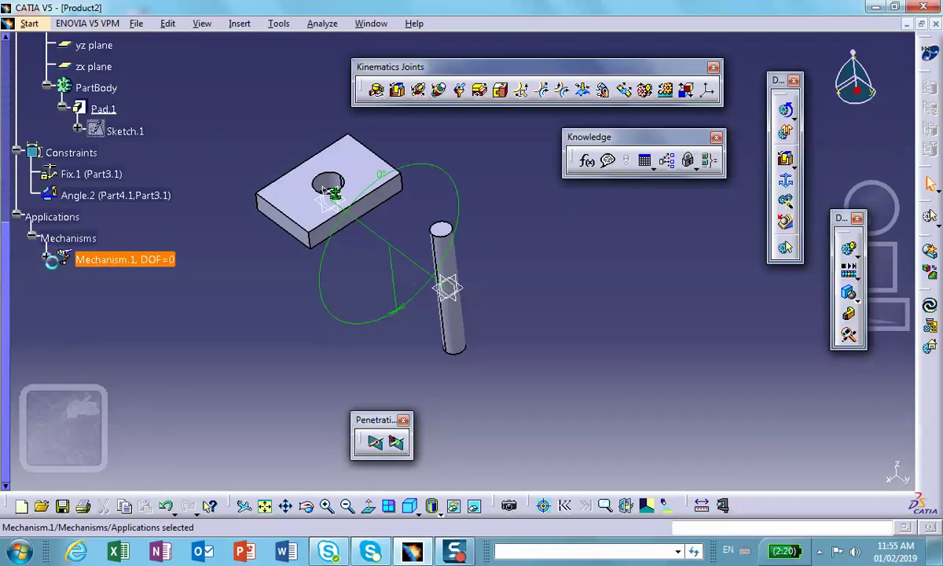
Create Prismatic.1 linking the rod and block-hole axes and their yz planes, then inspect Joints
click(399, 93)
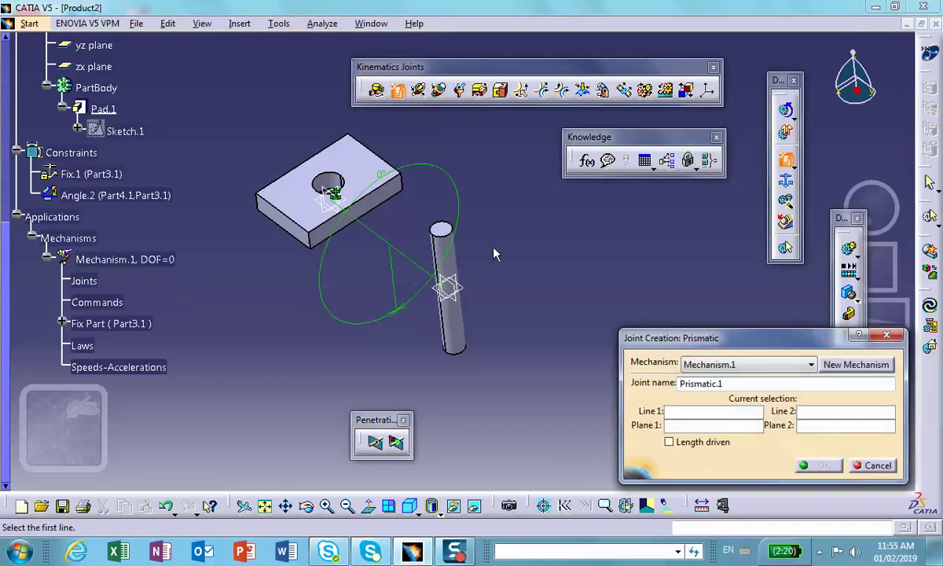
click(442, 250)
click(313, 171)
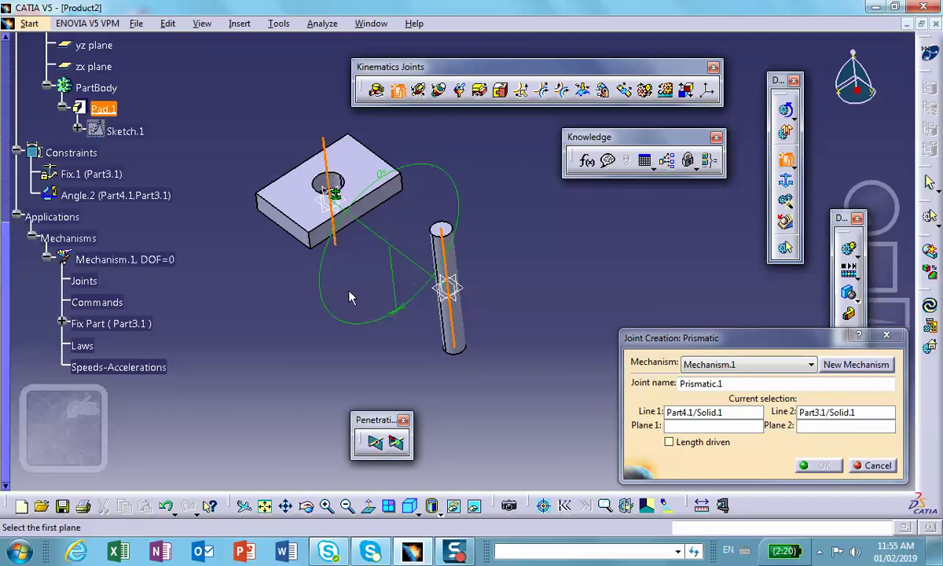
click(464, 305)
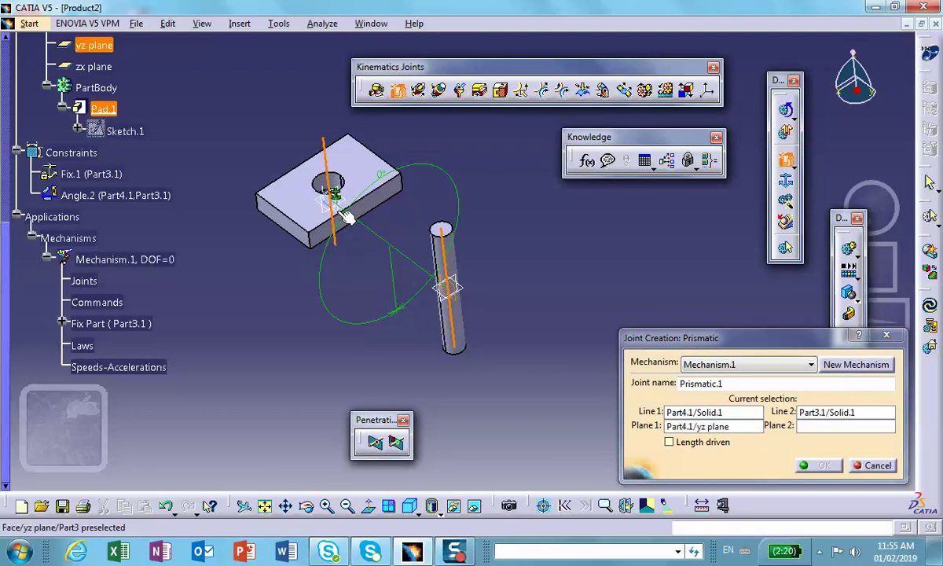
click(339, 211)
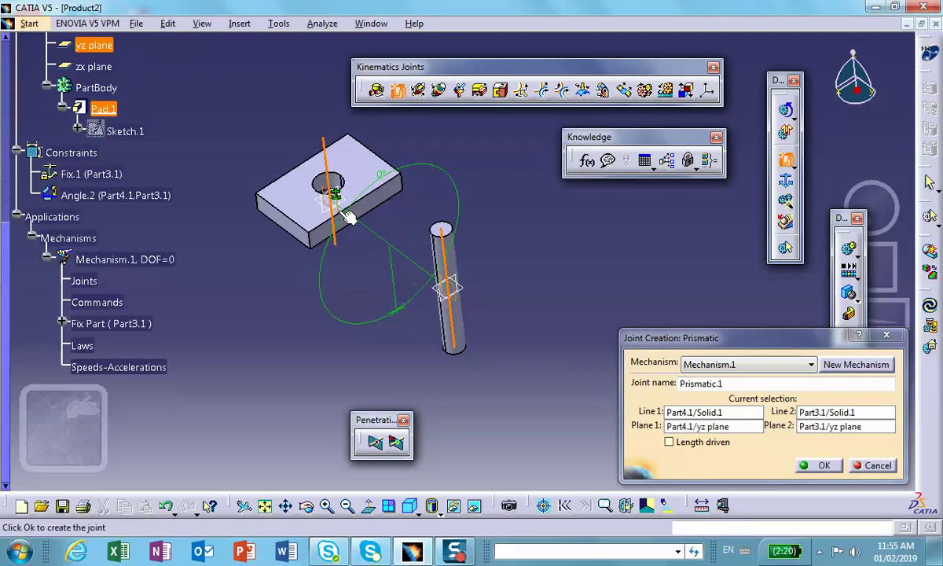
click(819, 465)
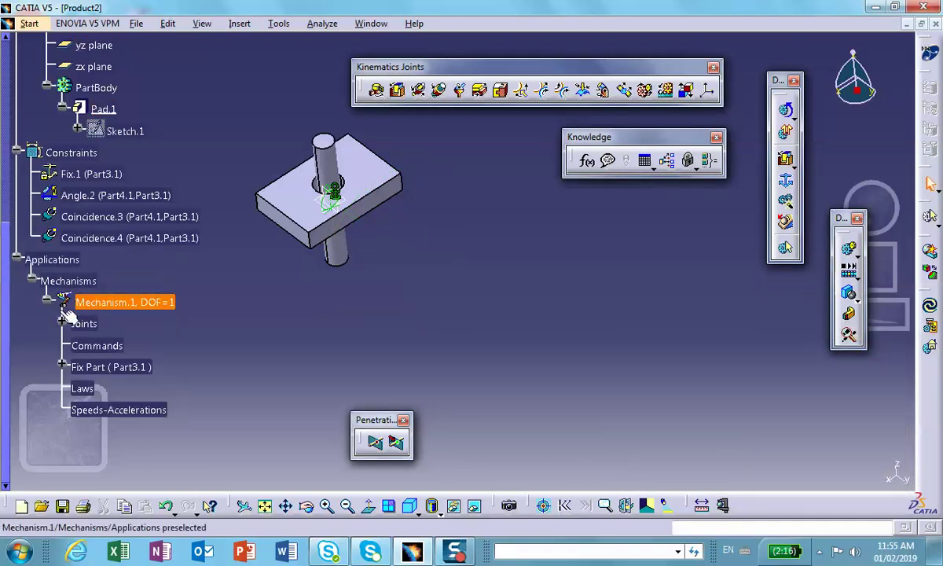
click(62, 323)
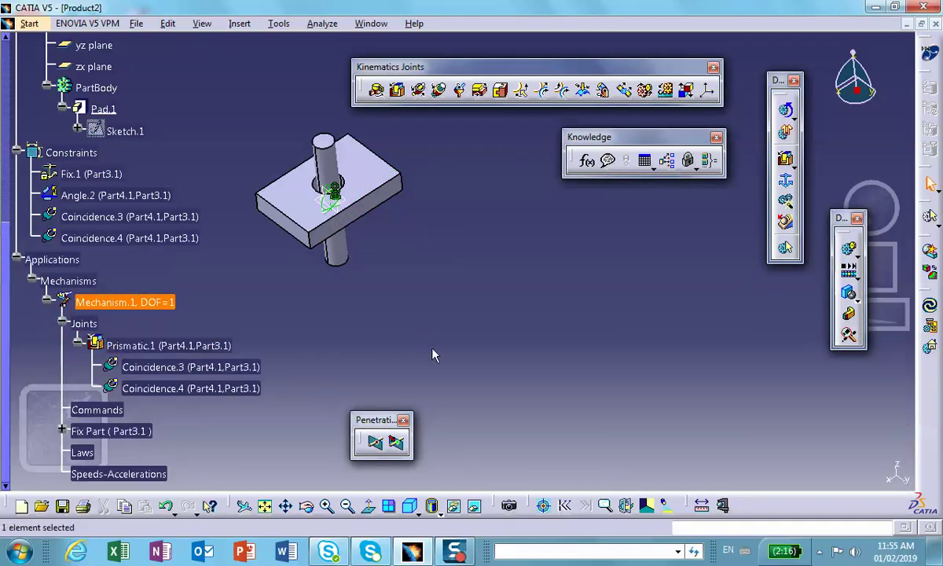
click(530, 357)
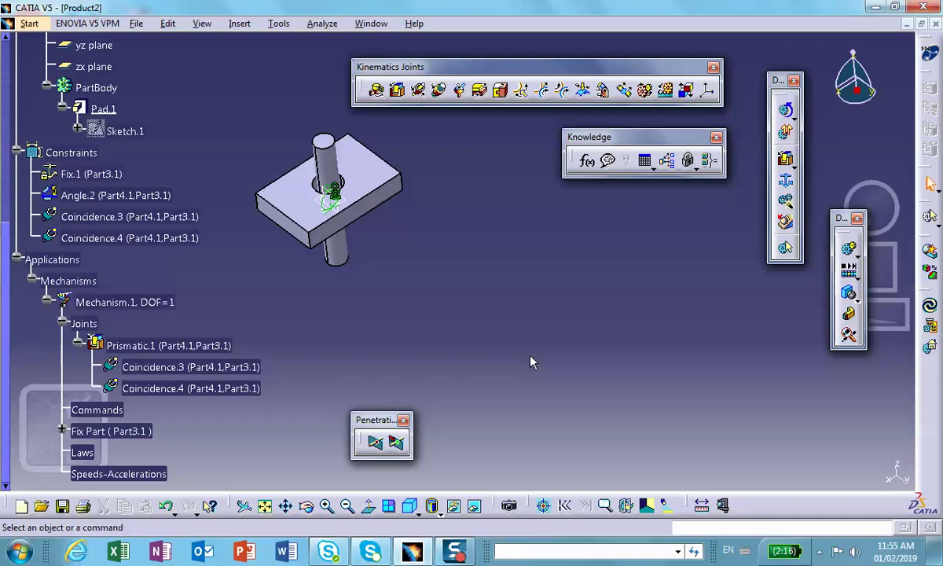